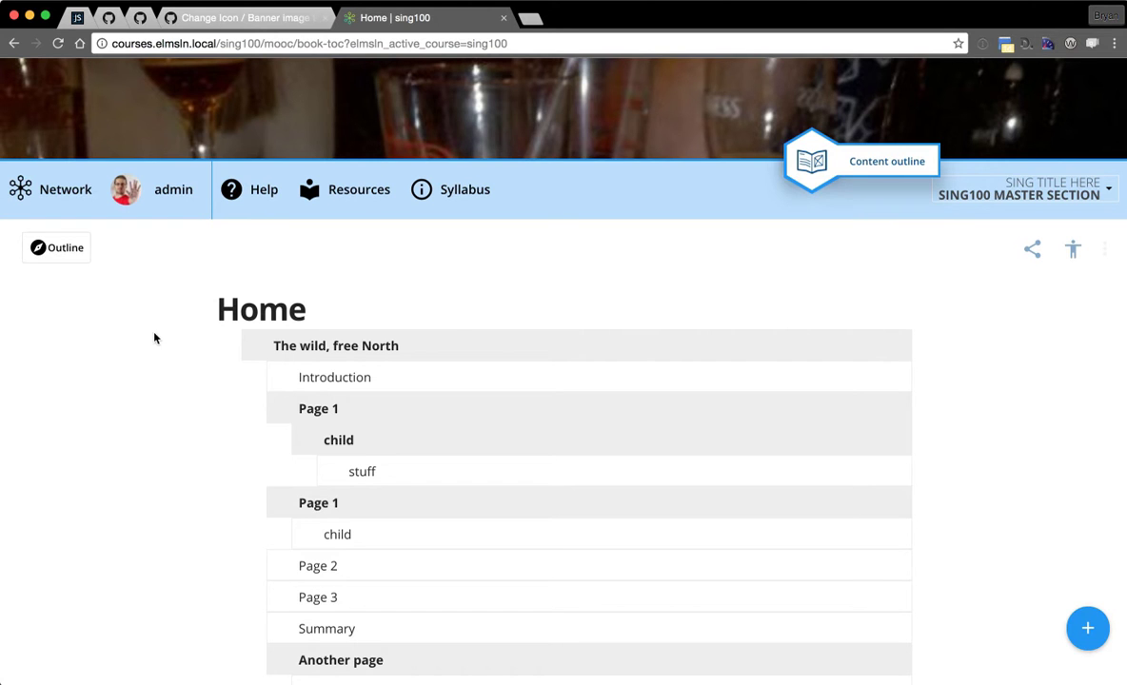
- Open "The wild, free North" from the course outline and continue from the end of it to the Introduction page
click(461, 342)
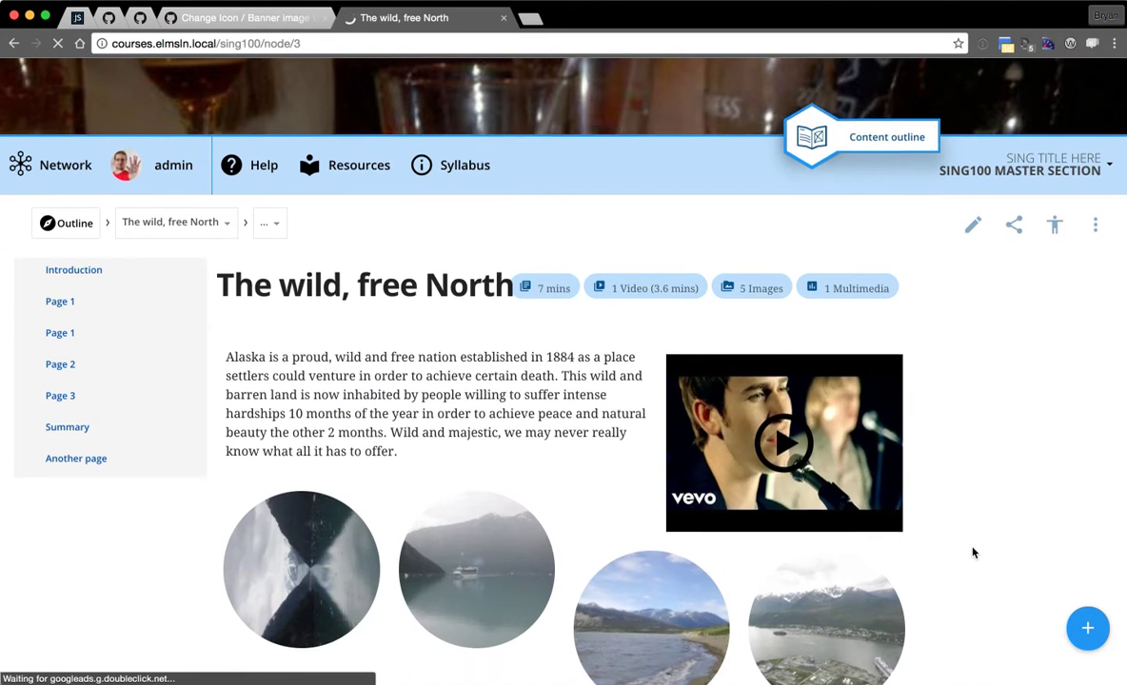
scroll(975, 551, down, 10)
click(865, 611)
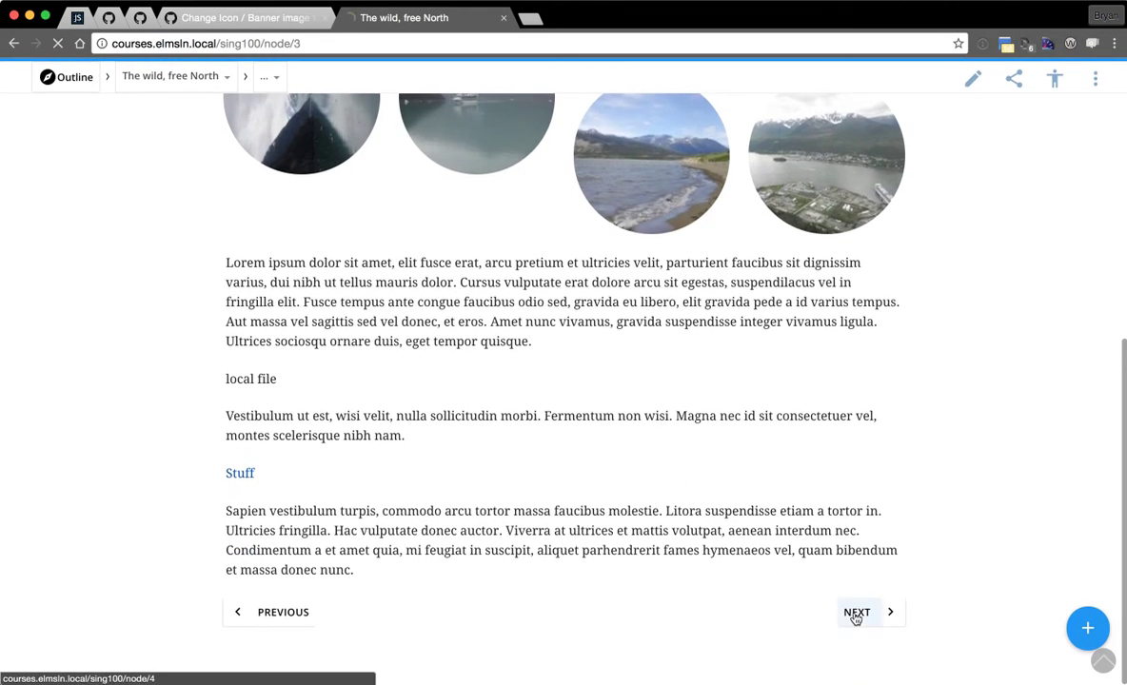
scroll(976, 500, down, 1)
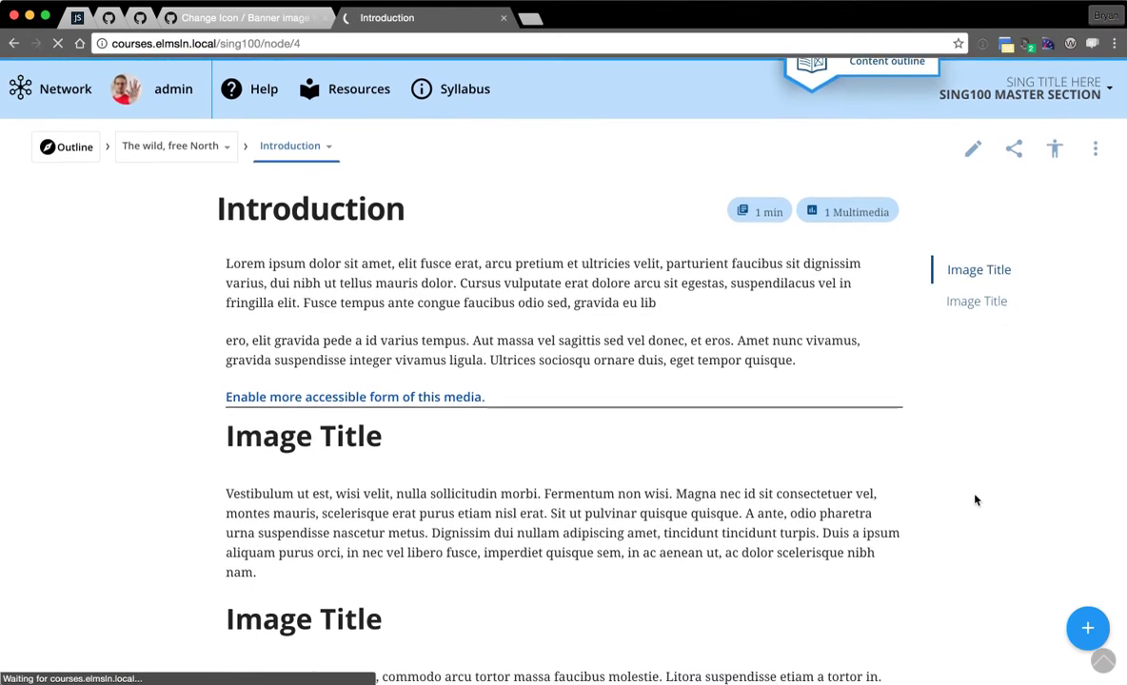
- Switch the video on the Introduction page to its more accessible form and view the rest of the page
scroll(983, 446, down, 3)
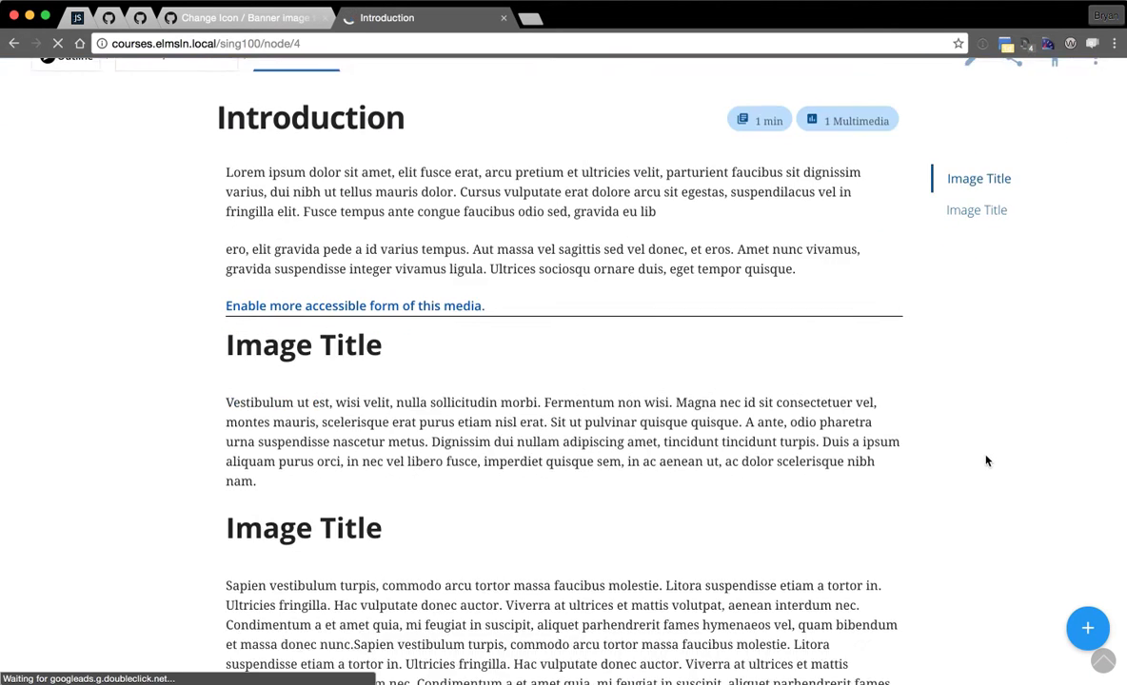
scroll(981, 385, down, 1)
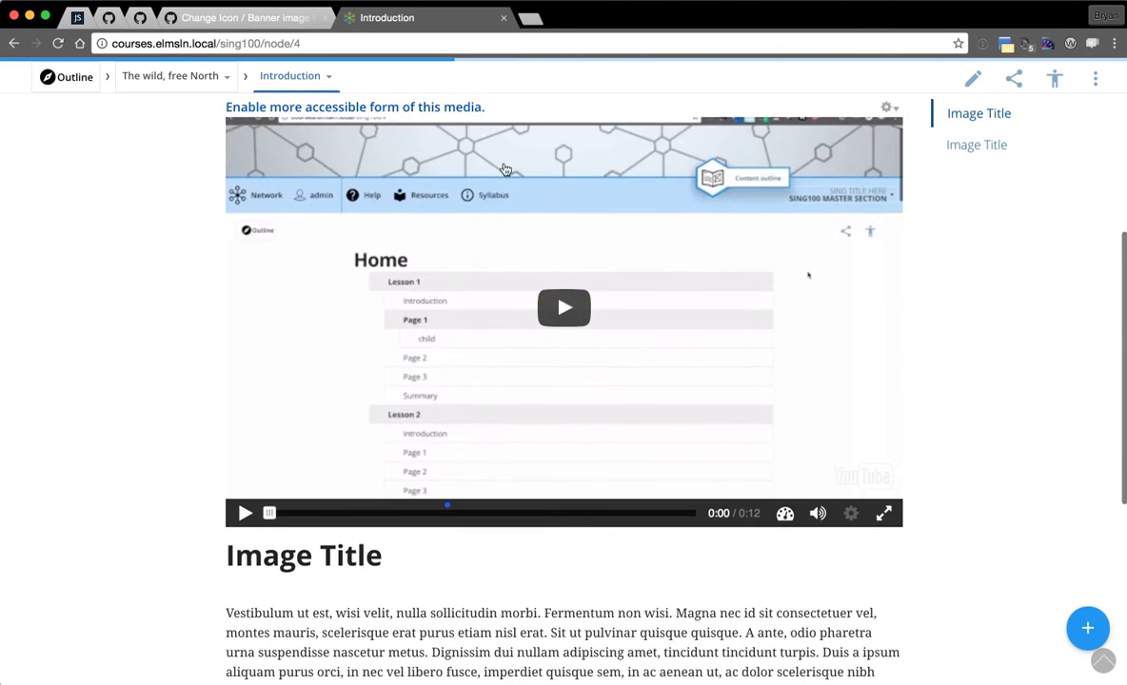
click(447, 110)
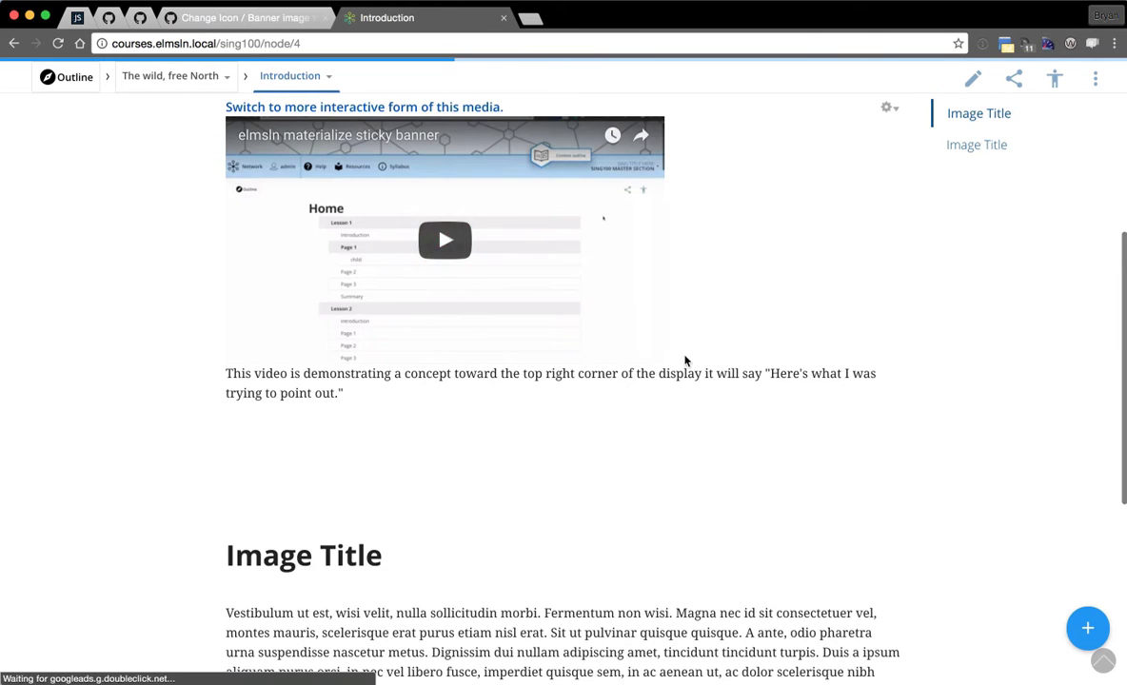
scroll(885, 356, down, 5)
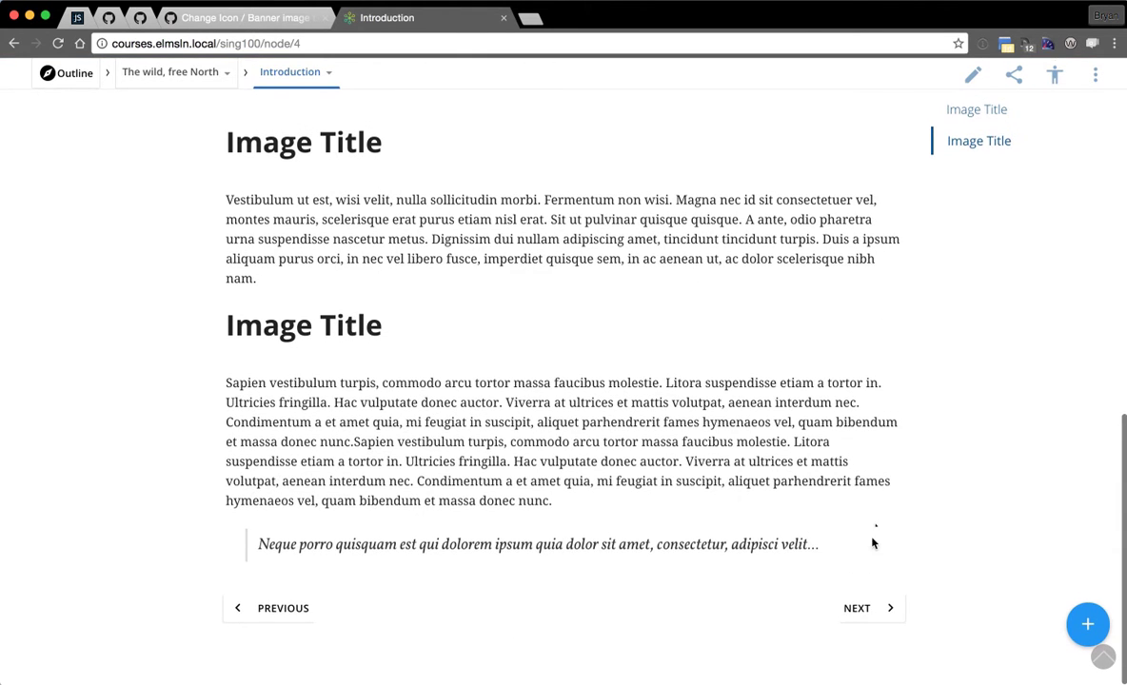
- Page forward from Introduction through Page 1 and child to the stuff page, viewing each page's content
click(865, 613)
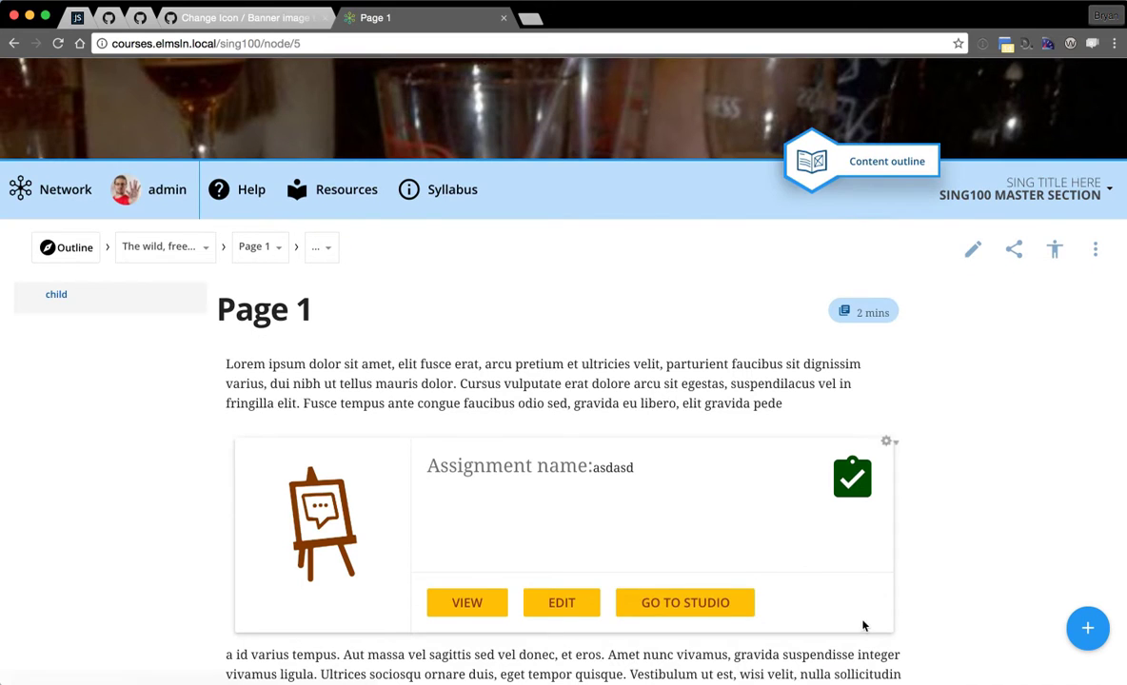
scroll(943, 363, down, 1)
scroll(943, 362, down, 4)
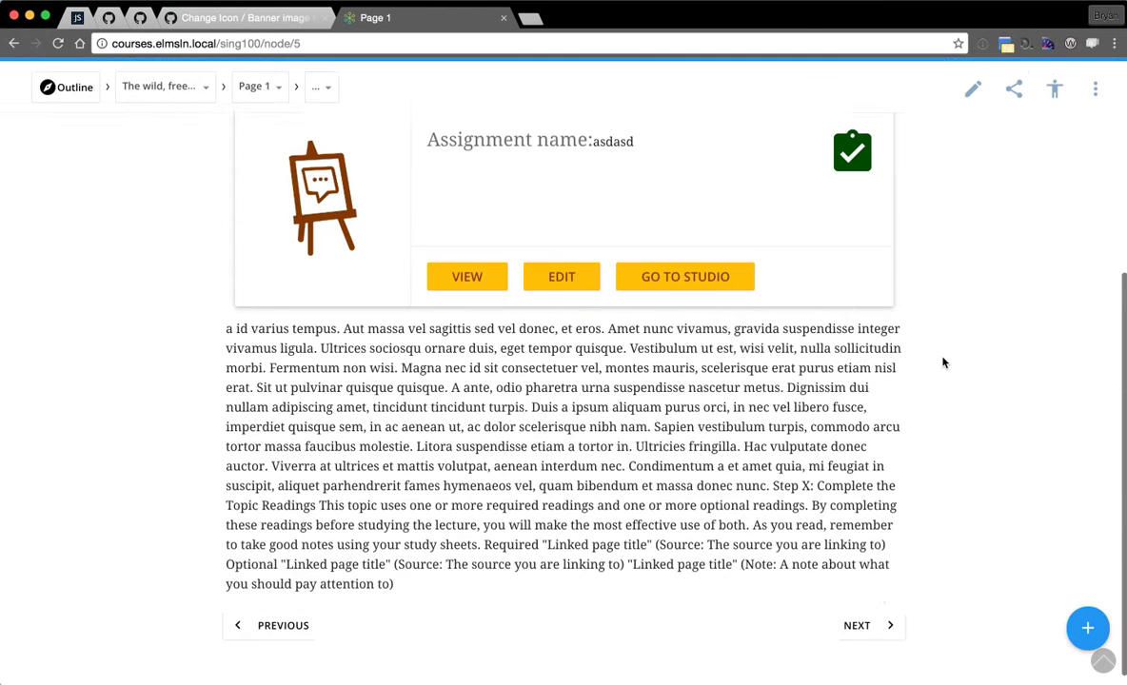
click(872, 617)
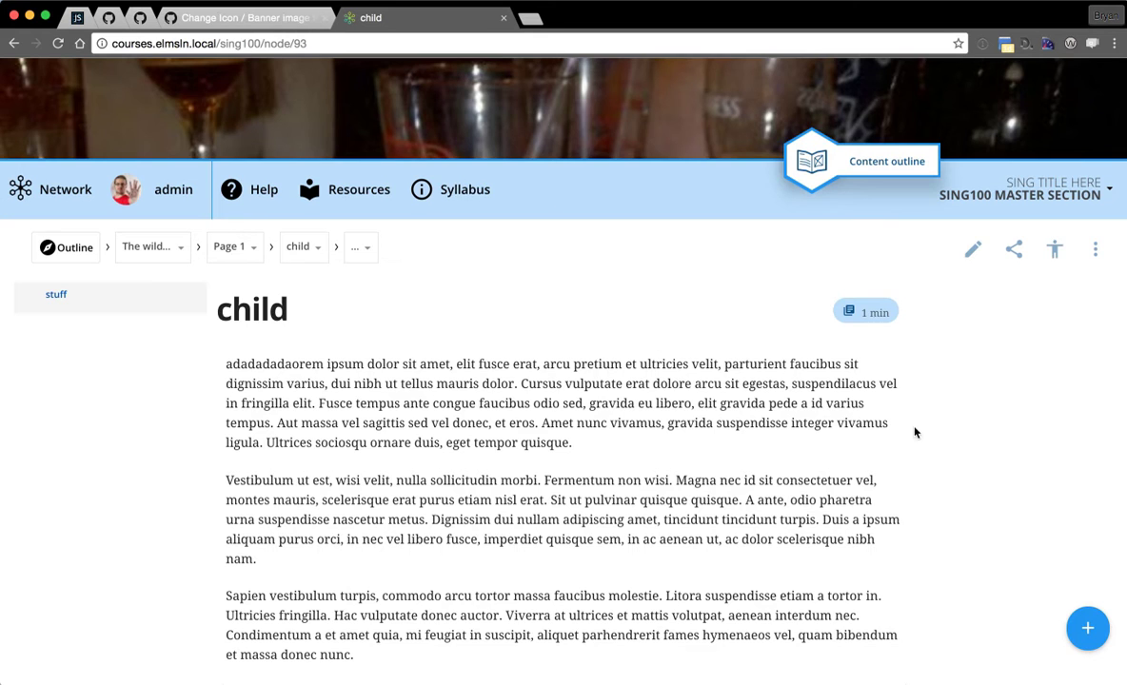
scroll(761, 372, down, 2)
click(862, 611)
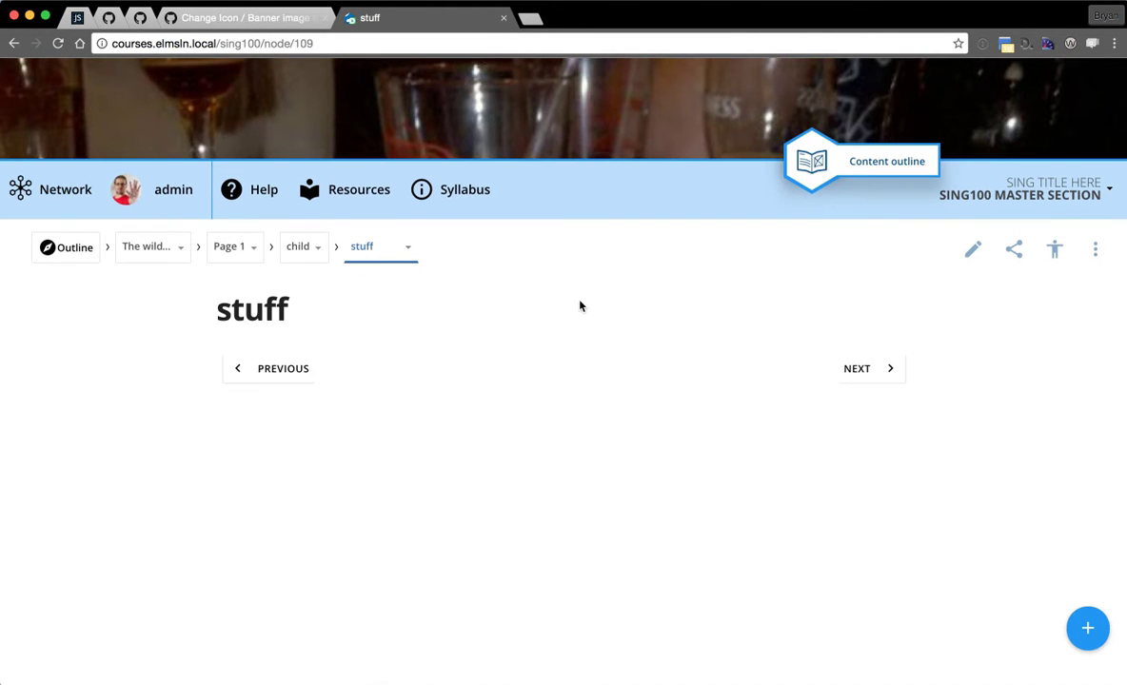
- Open the admin account's profile for editing and dismiss the status message block above the form
click(170, 198)
click(96, 235)
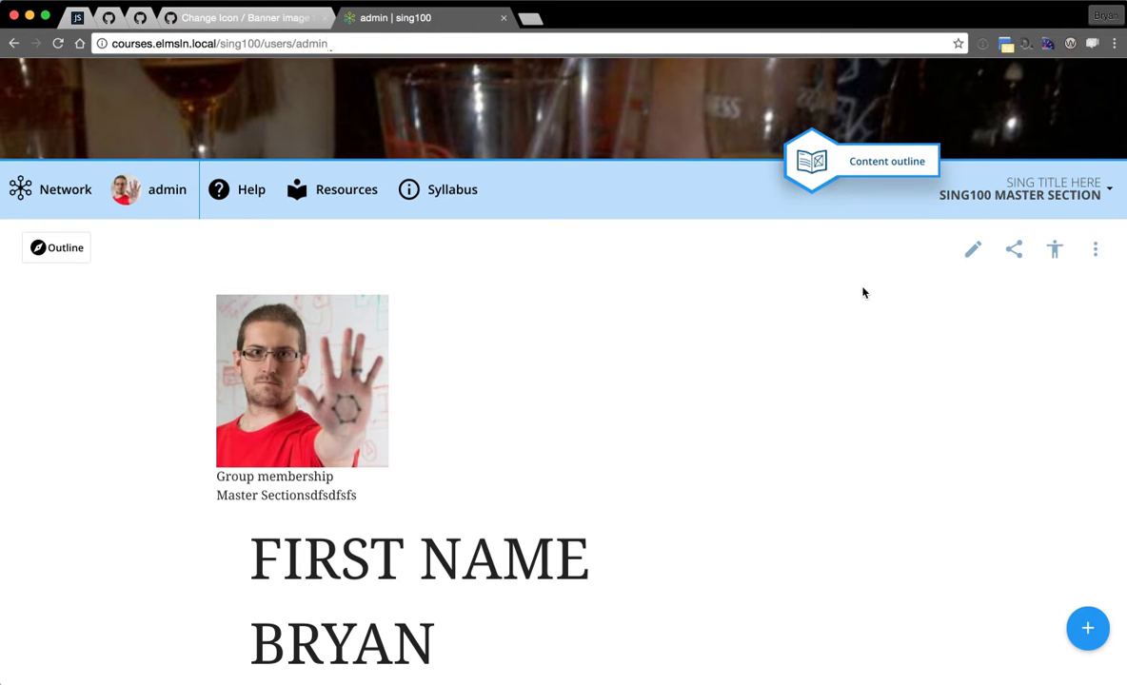
click(971, 250)
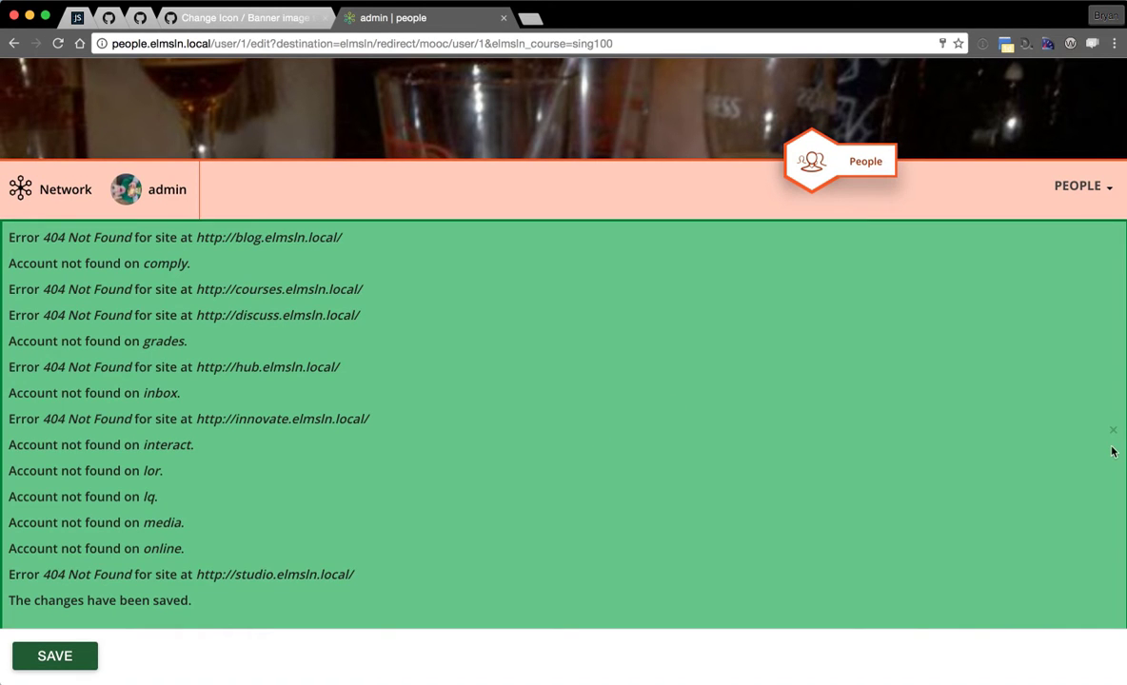
click(1114, 433)
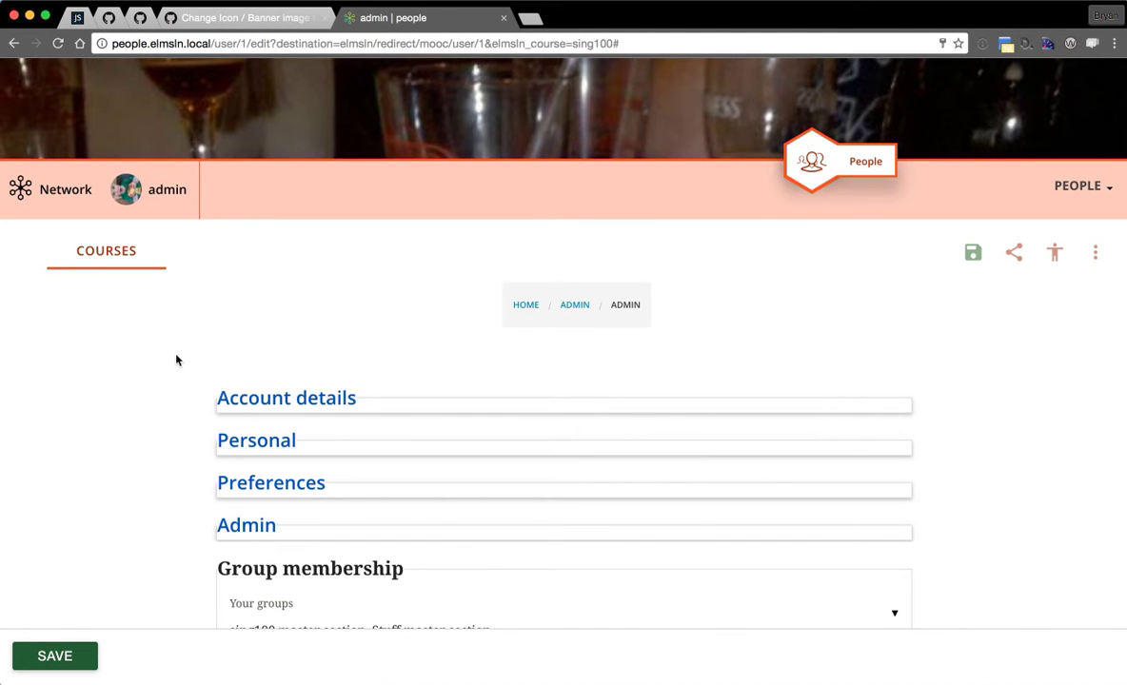
- In the Name section of the Personal profile, replace the first name and the last name with new values
click(241, 453)
scroll(242, 451, down, 3)
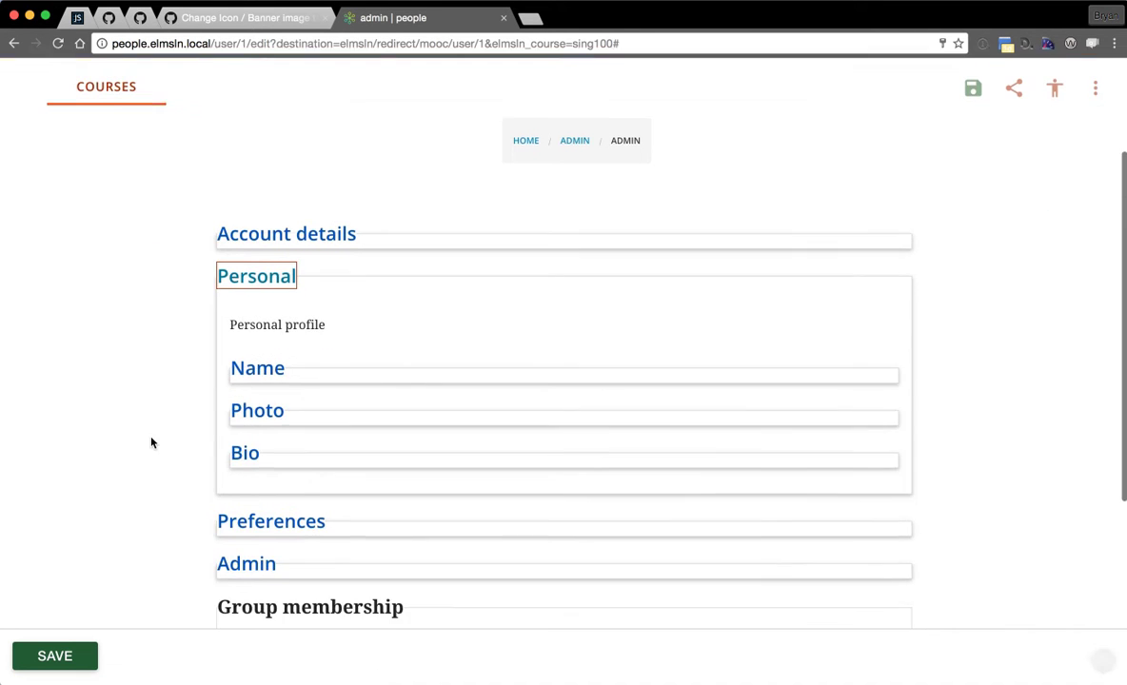
click(255, 380)
double_click(319, 460)
click(269, 586)
triple_click(269, 586)
text(Ollendyke)
double_click(292, 467)
text(Cool Dude Mc)
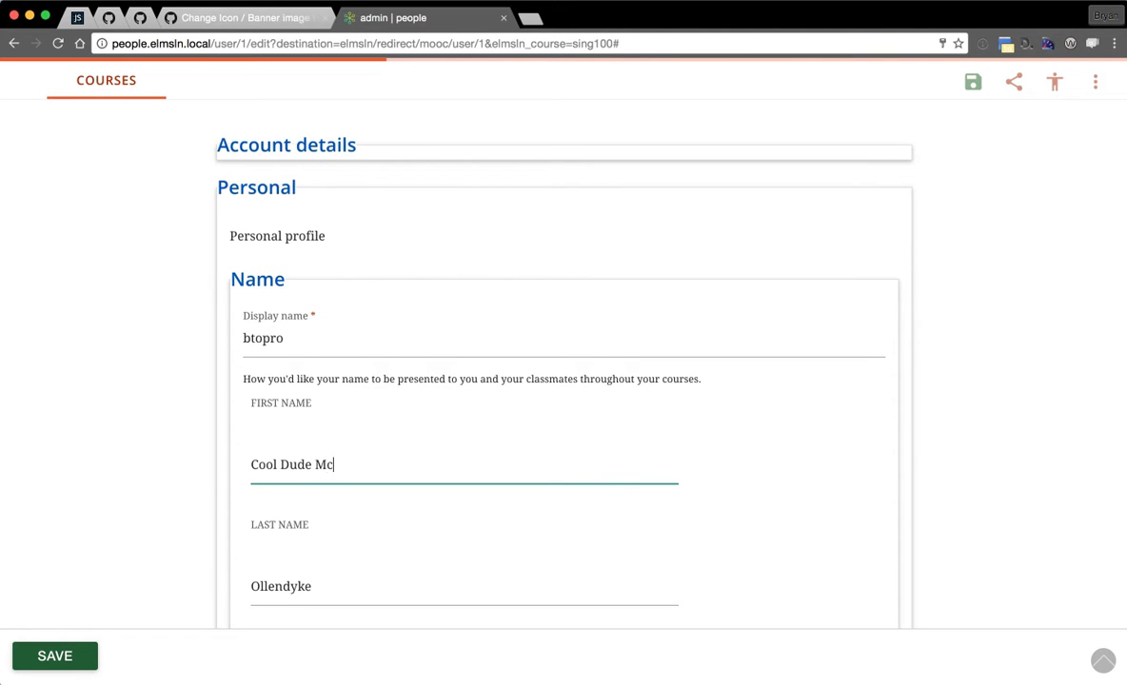
double_click(276, 583)
text(Multiple Systems)
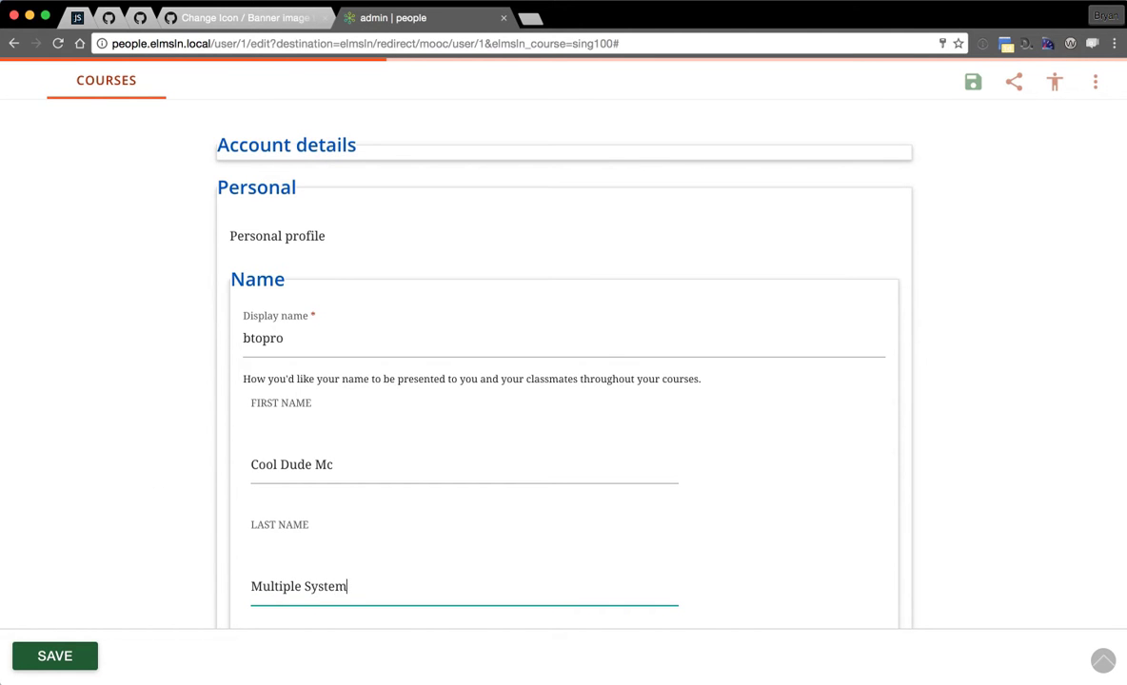
- Replace the profile's display name, save the account changes and dismiss the password manager's save-login prompt
double_click(294, 335)
text(btopro123444)
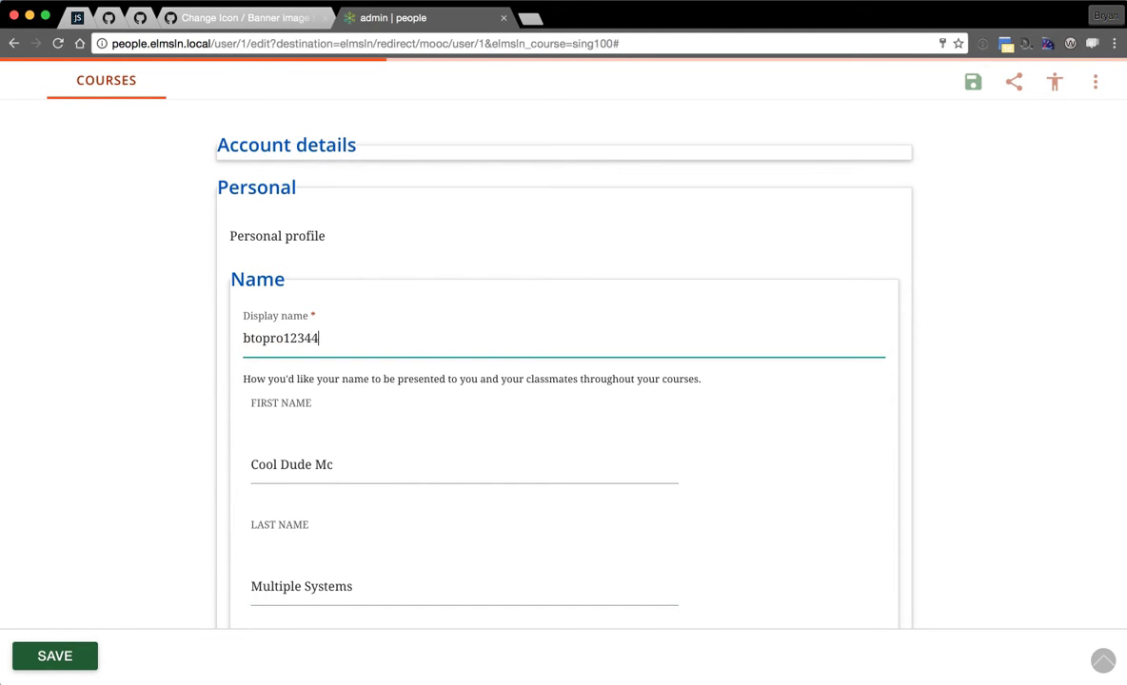
click(53, 655)
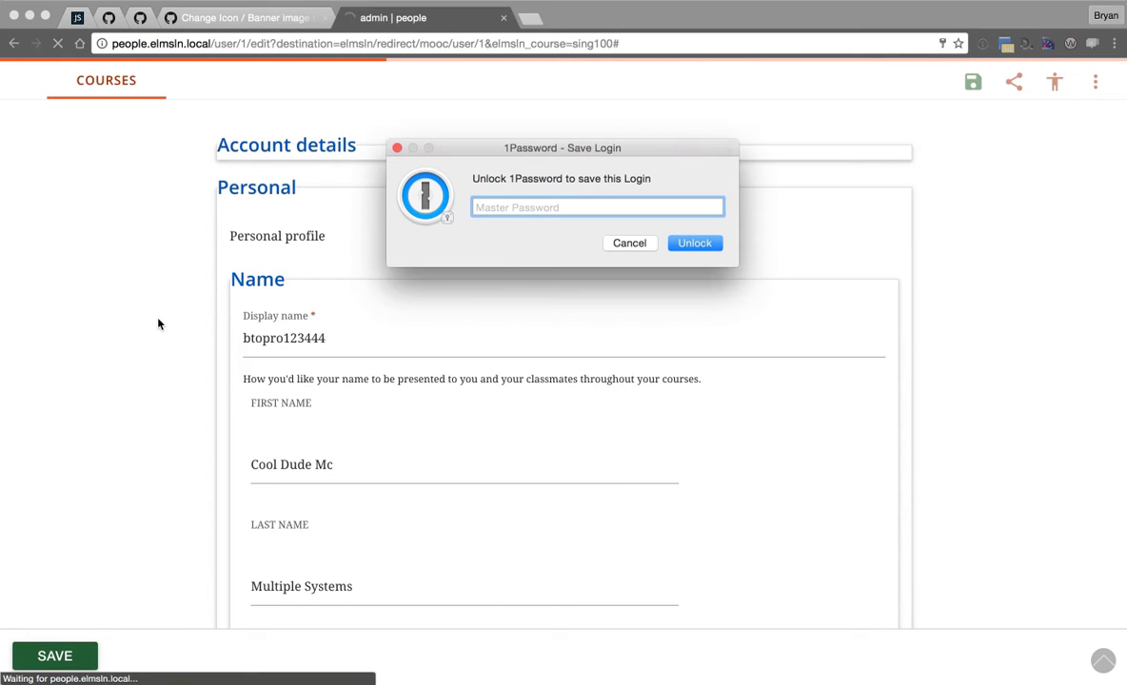
click(398, 149)
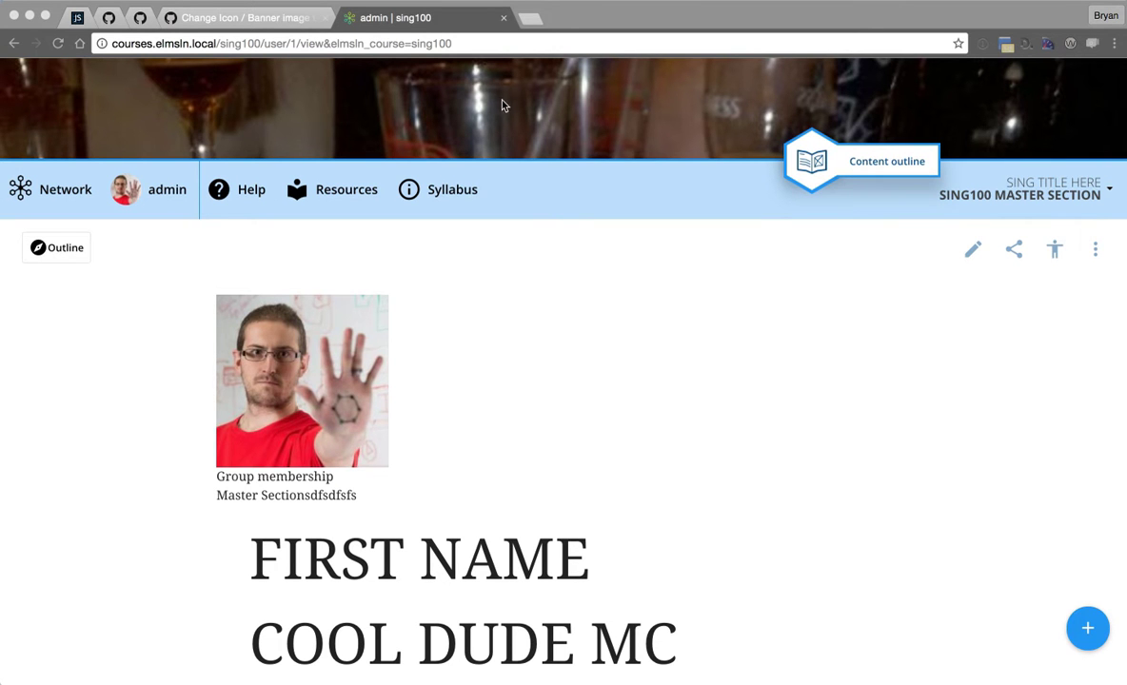
- Review the name fields and bio on the saved profile page in the course site
scroll(755, 266, down, 5)
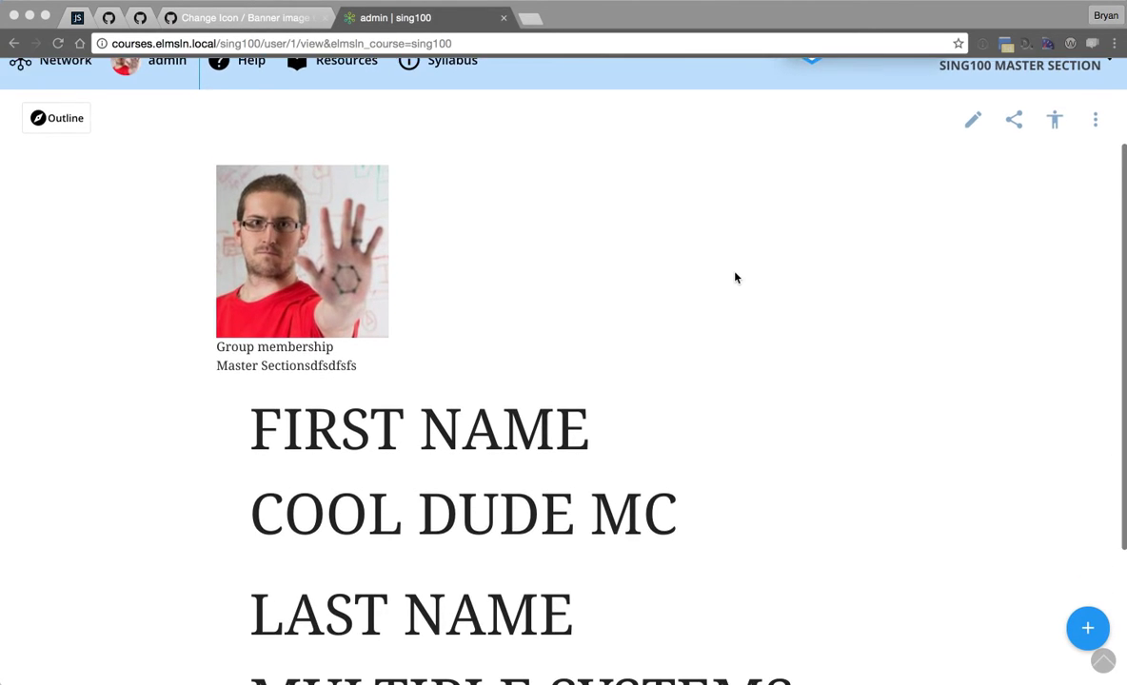
scroll(735, 277, down, 1)
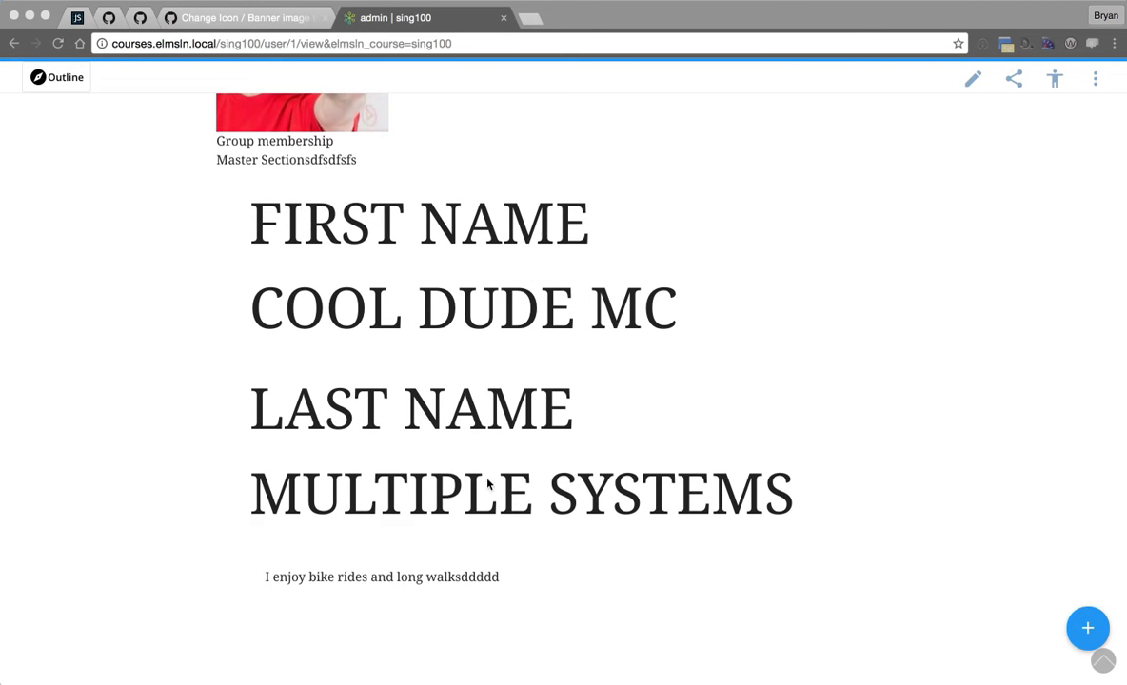
scroll(668, 454, up, 5)
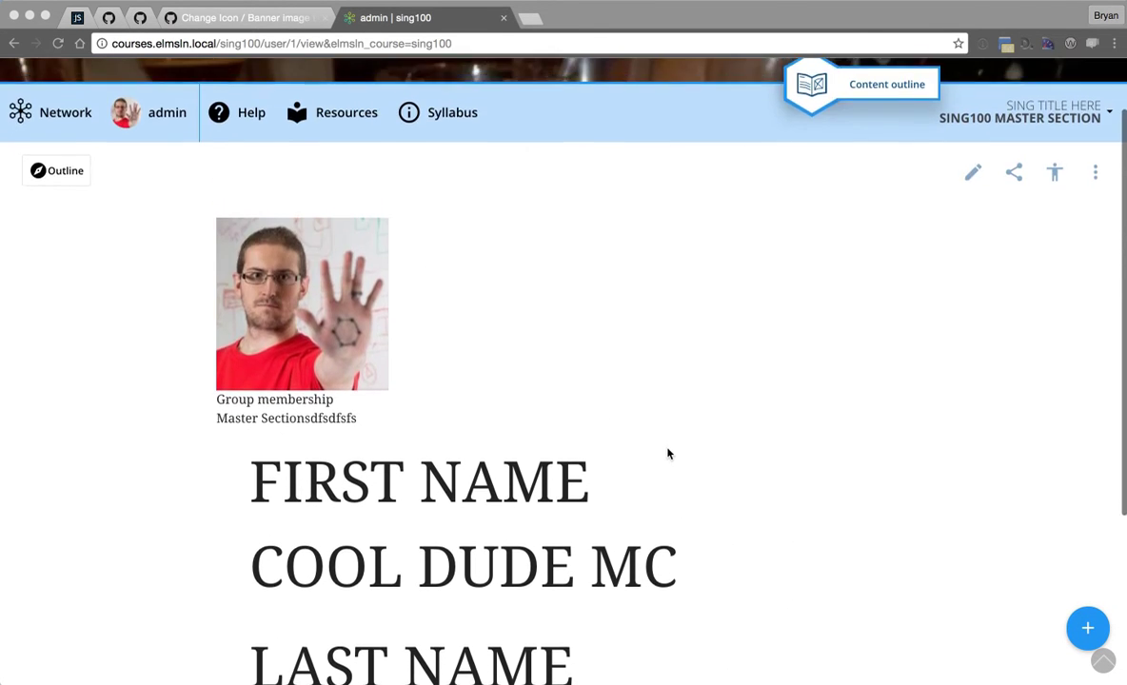
scroll(669, 454, up, 1)
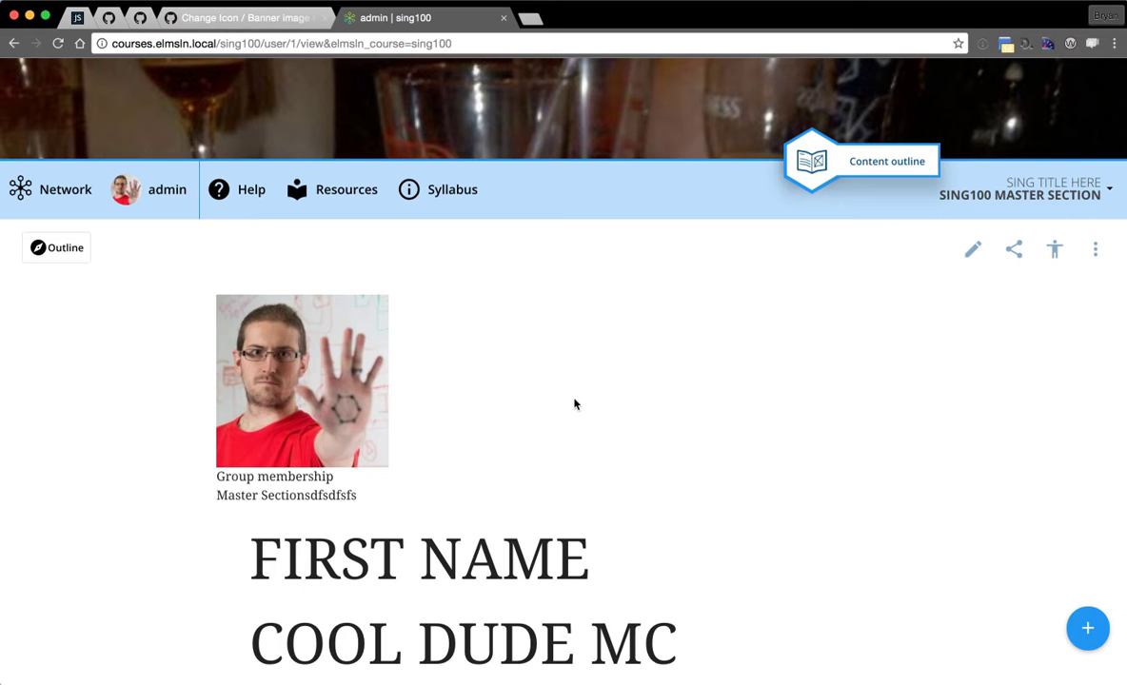
- Go to the course's Discussions system, view the admin profile there and open its edit form
click(59, 195)
click(65, 250)
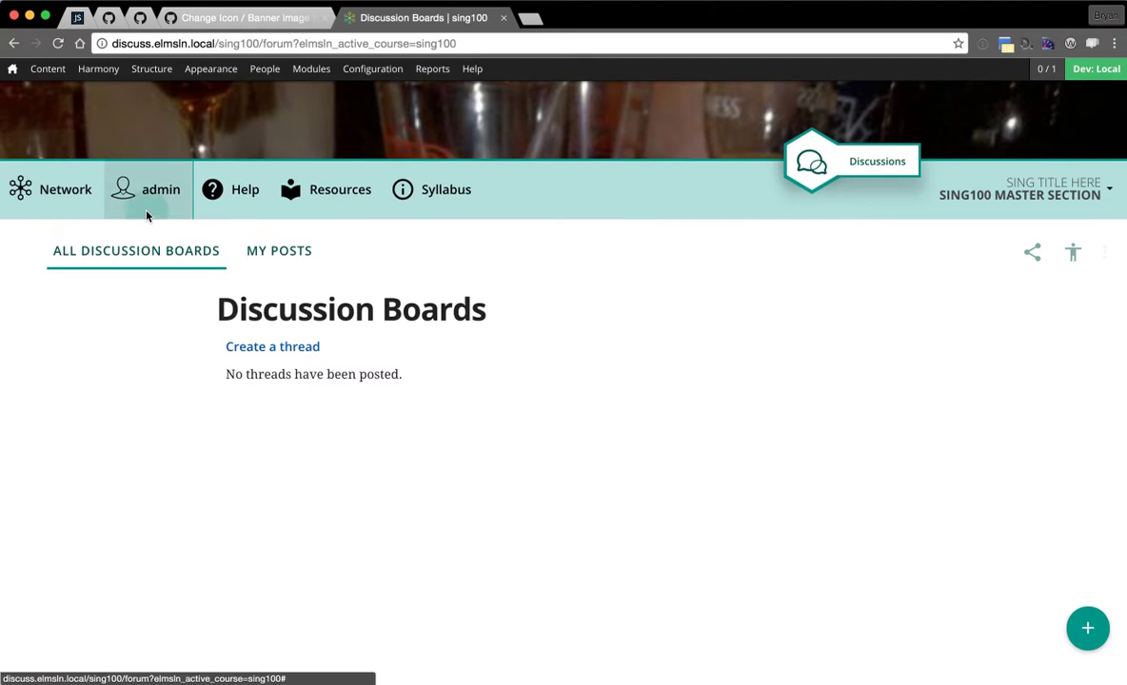
click(143, 210)
click(142, 225)
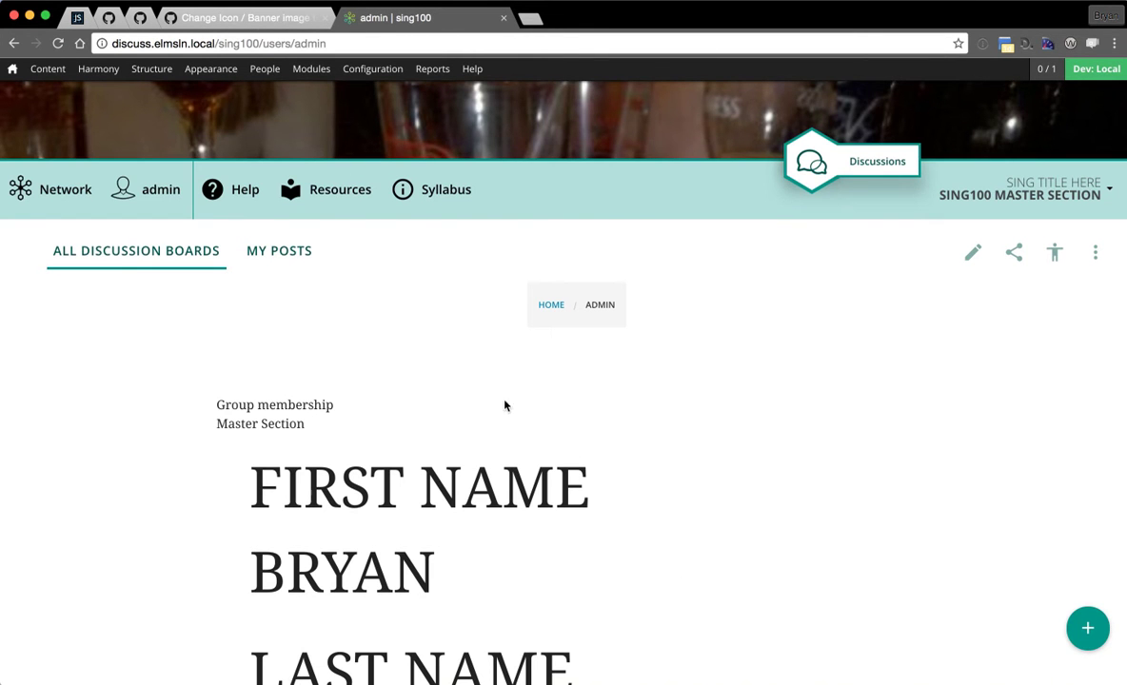
click(973, 254)
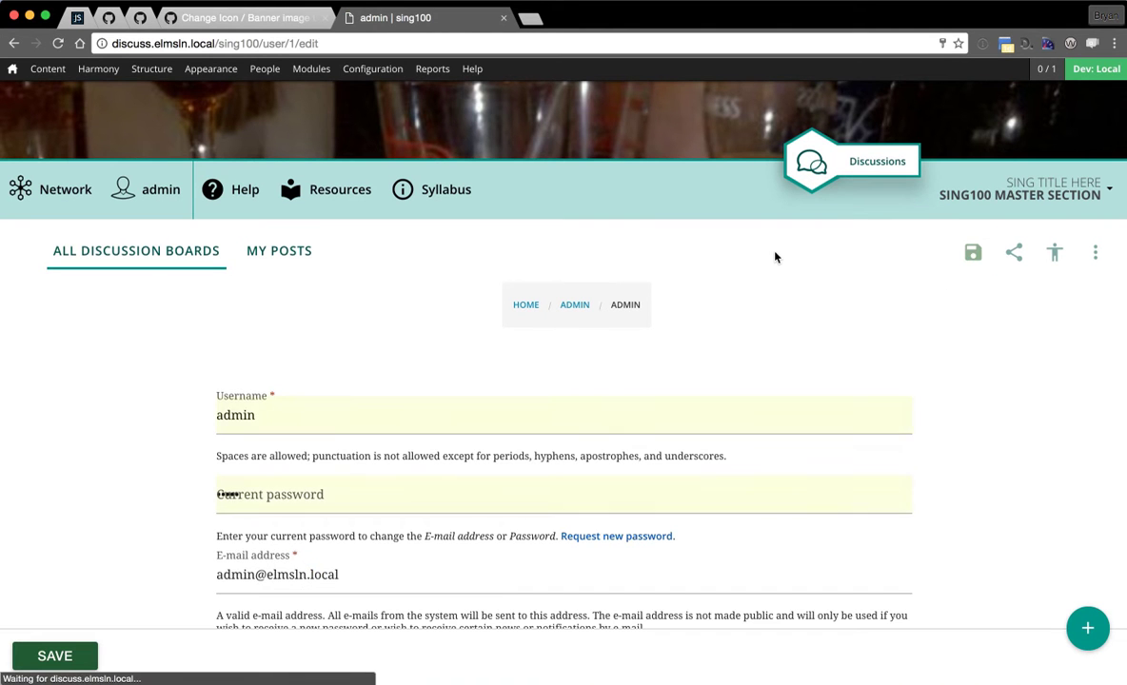
- Visit the Studio system and the Blogs system of the sing100 course through the network list
click(57, 190)
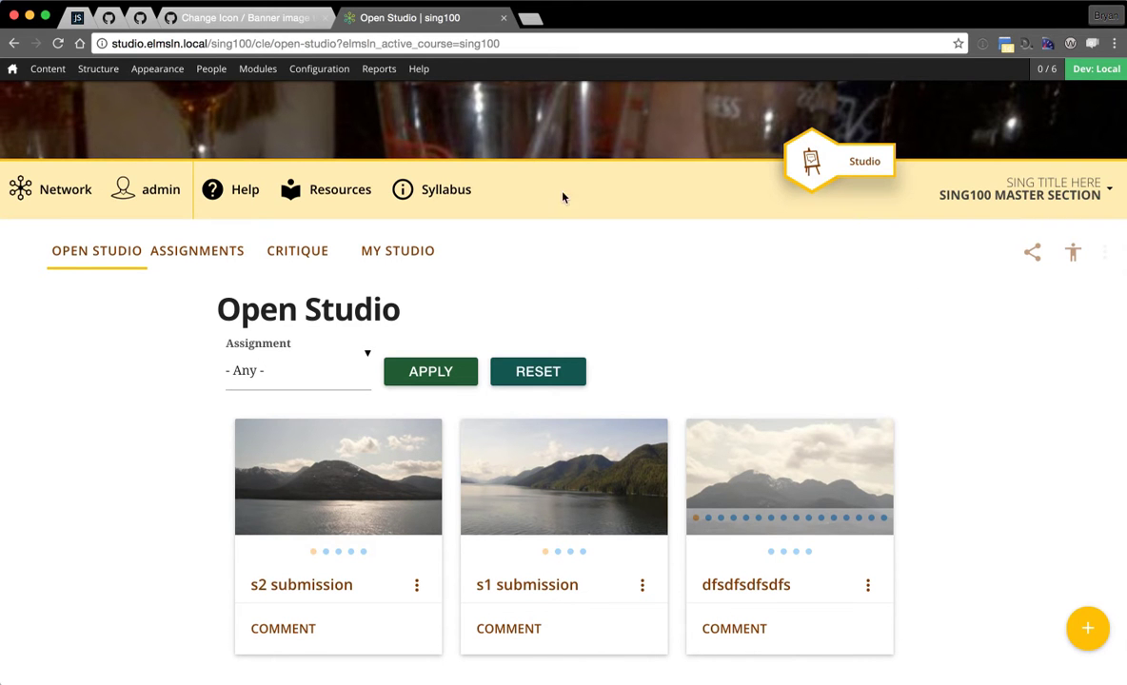
click(57, 189)
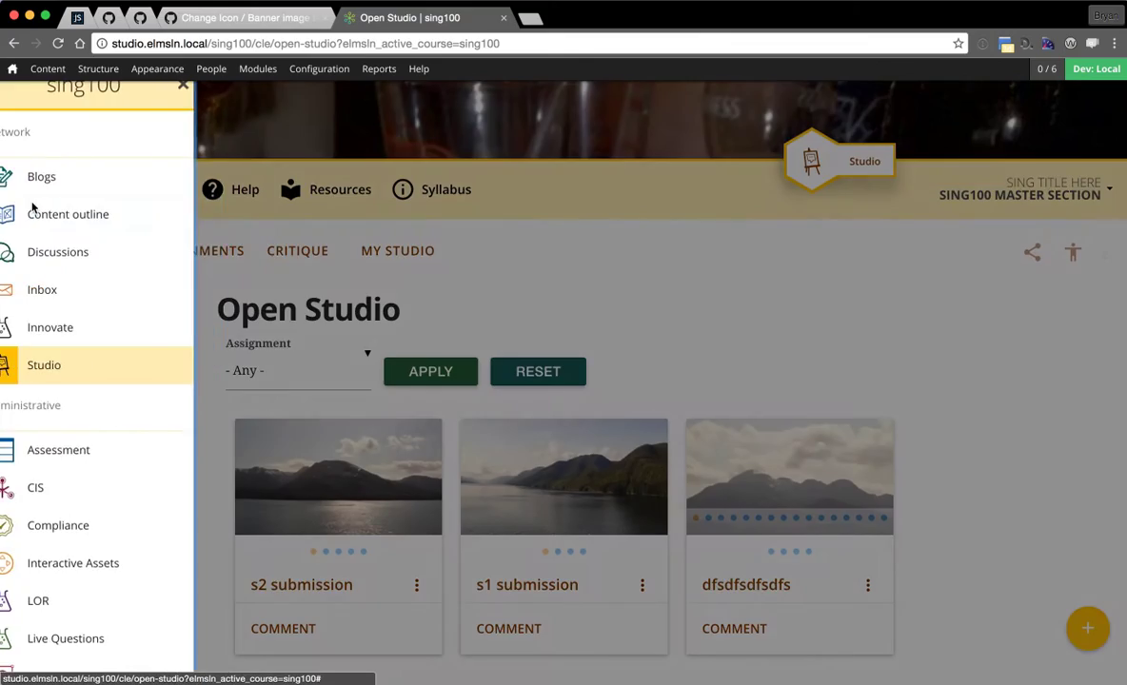
click(99, 181)
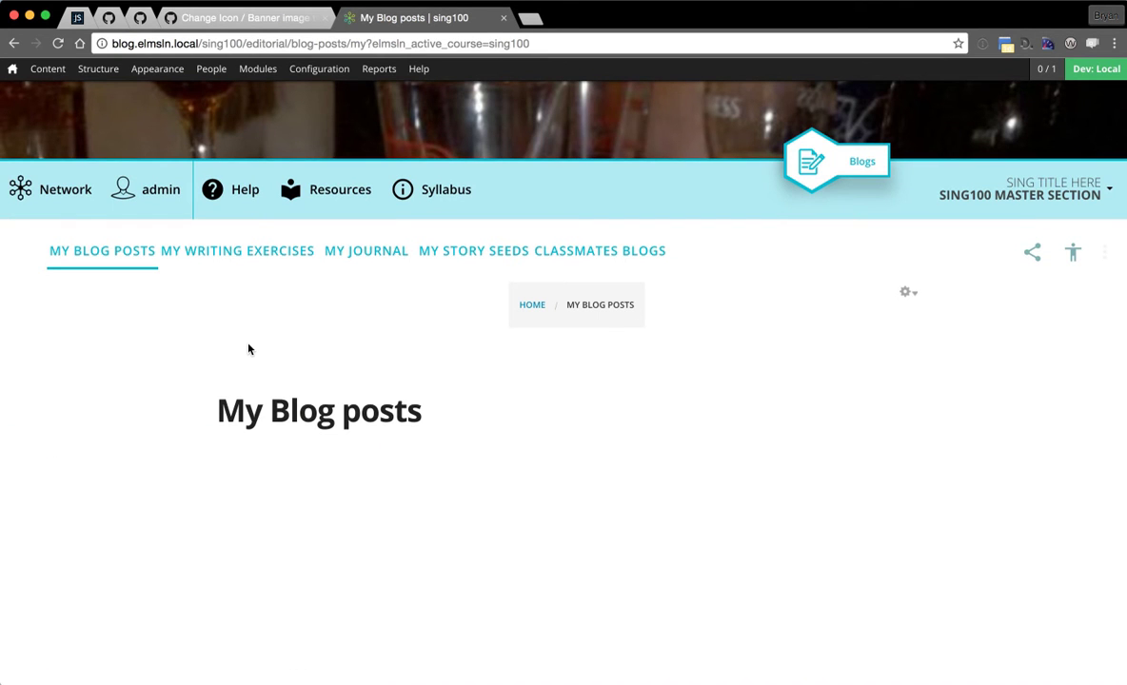
- Go to the Compliance system and open the Stuff course from its course list
click(43, 192)
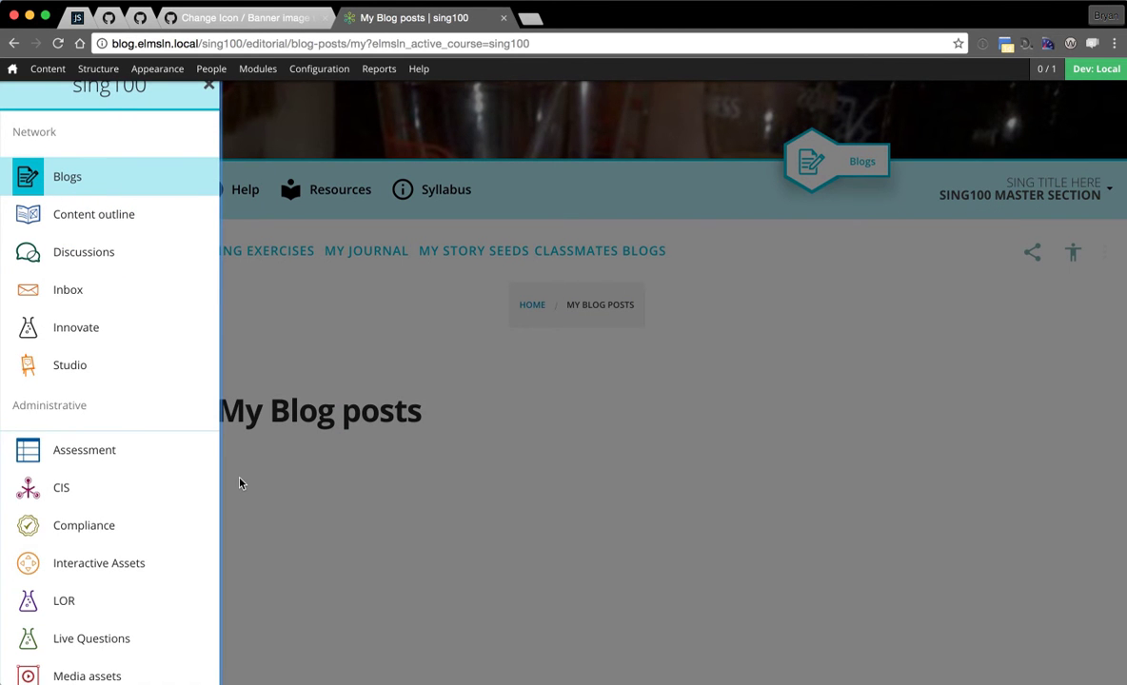
scroll(148, 444, down, 1)
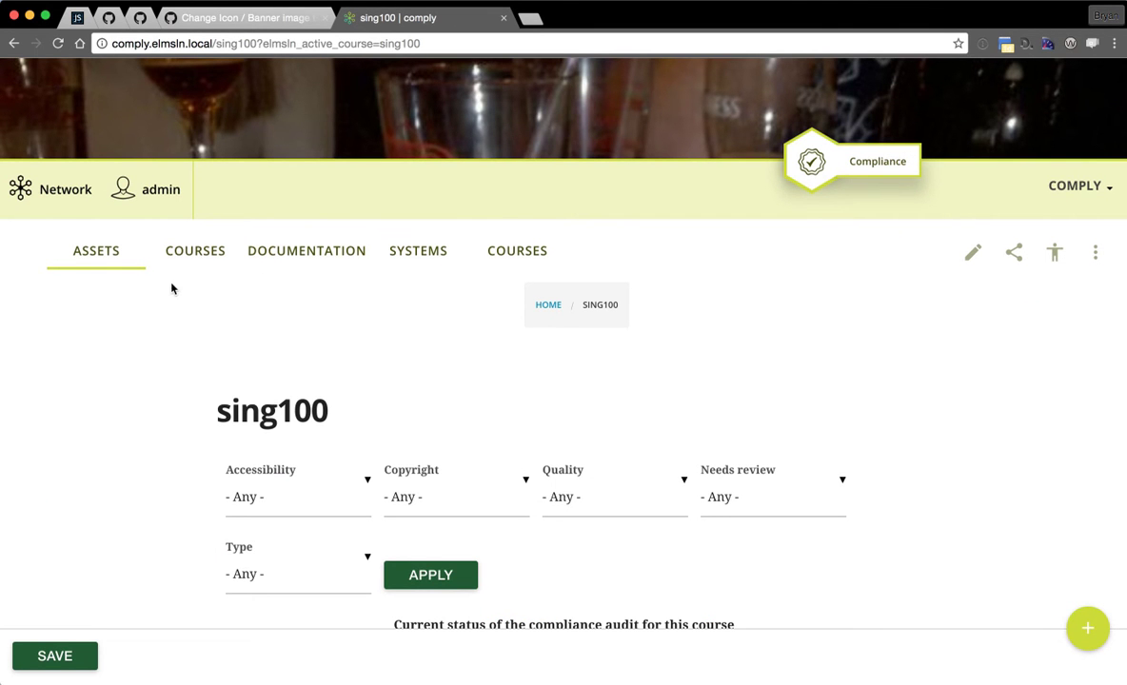
click(210, 259)
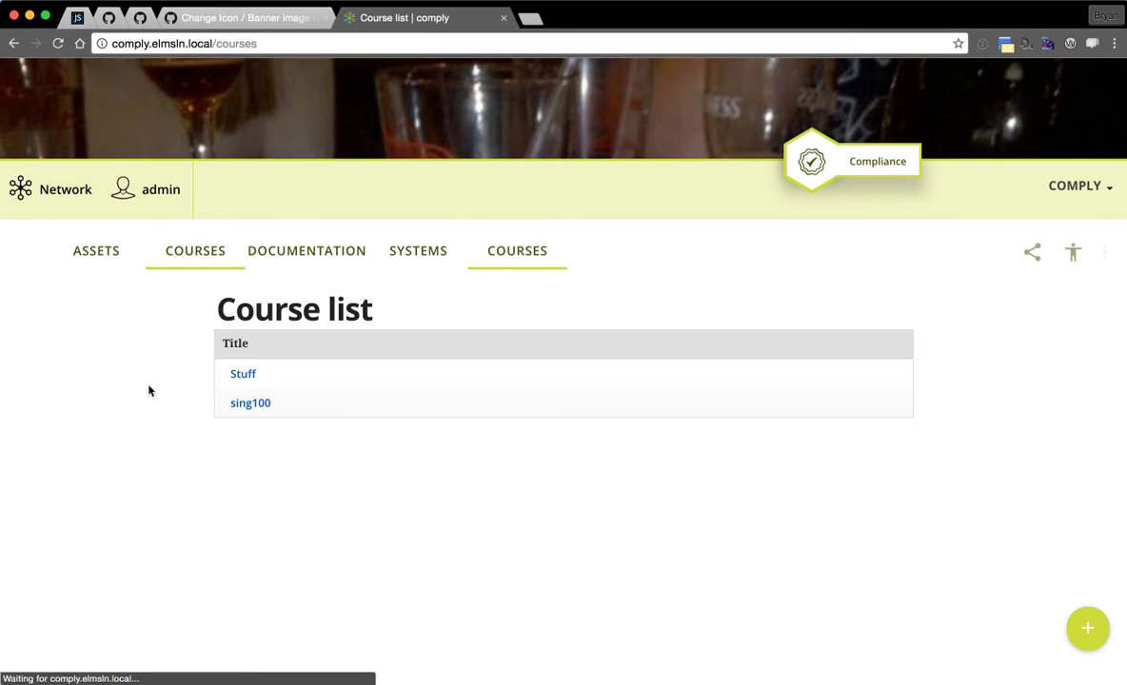
click(242, 376)
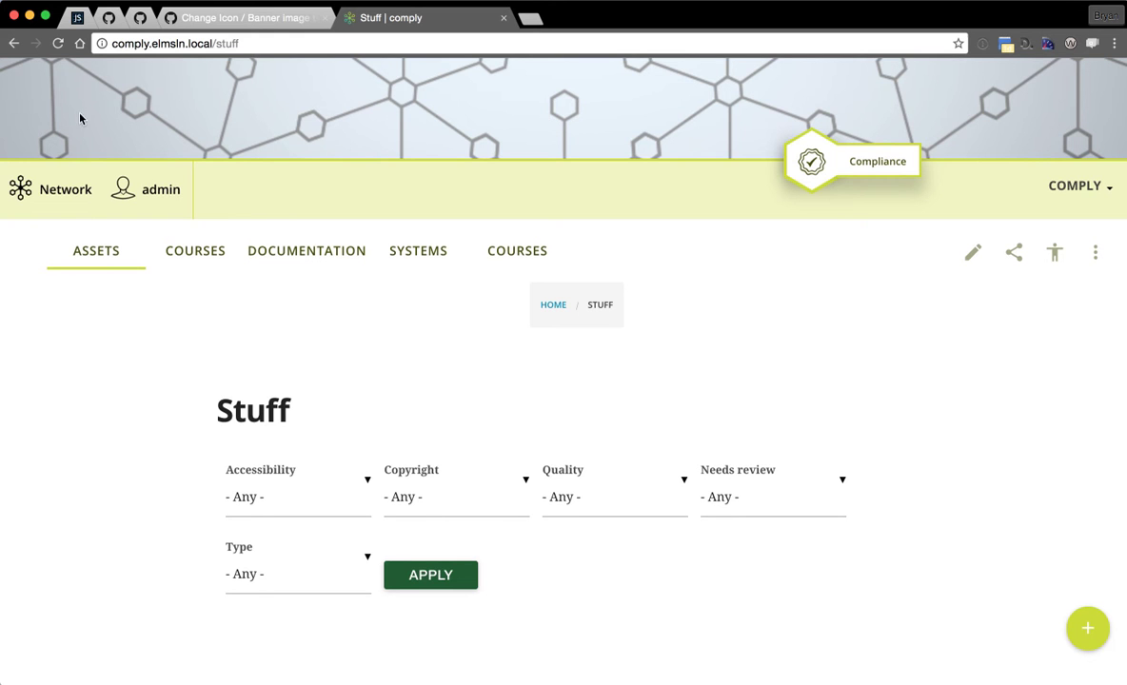
- Visit the Studio system and the Content outline system of the Stuff course through the network list
click(53, 181)
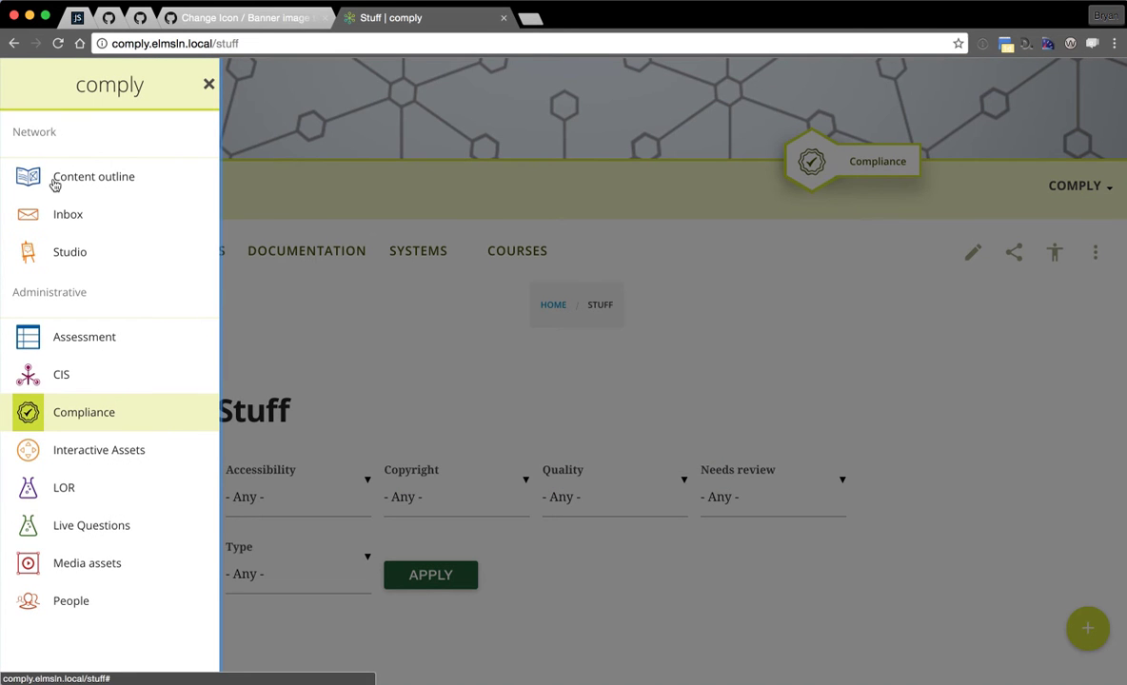
click(122, 263)
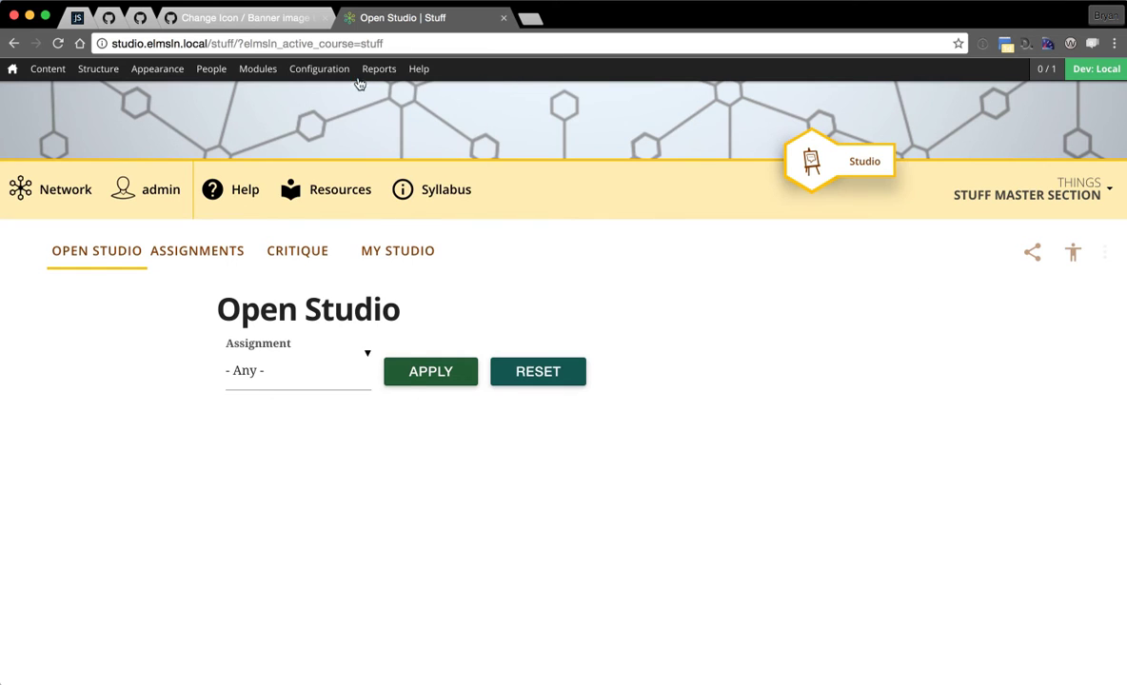
click(35, 194)
click(67, 179)
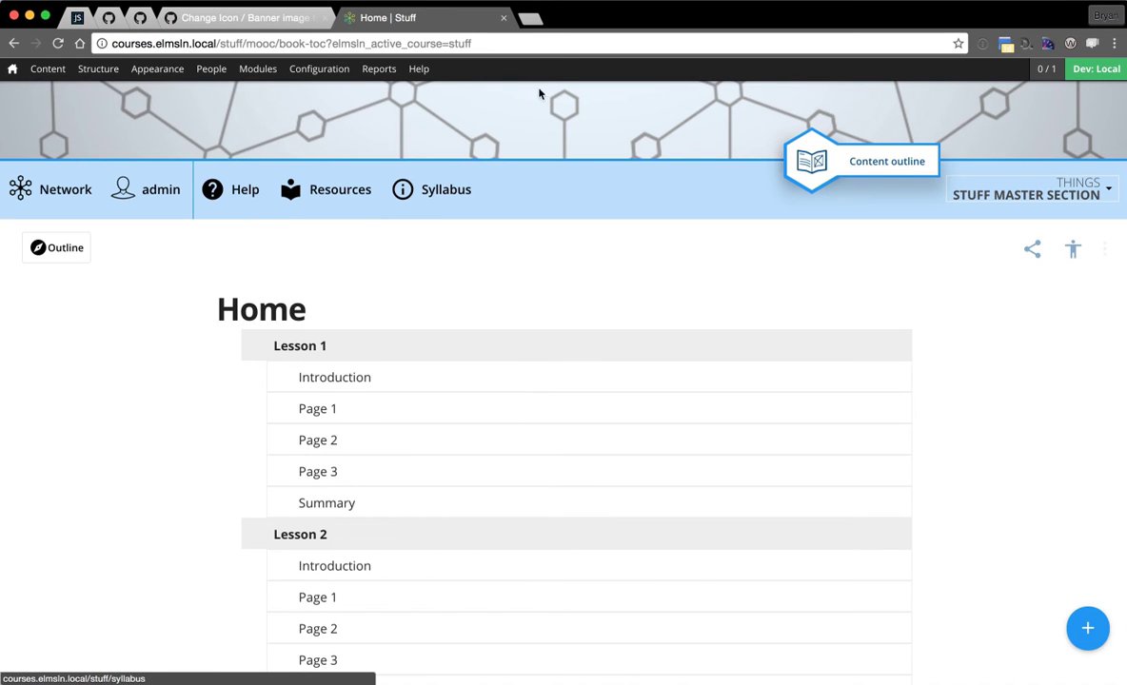
- Go to the LOR system and open the sing100 course from its course list
click(63, 185)
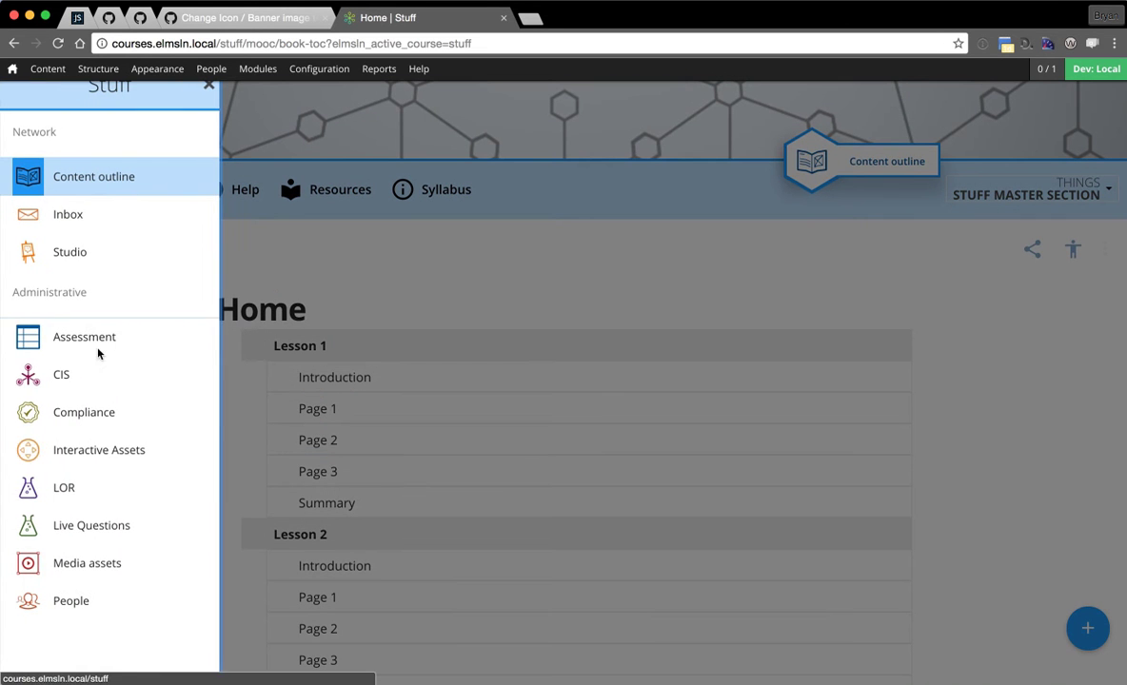
click(64, 488)
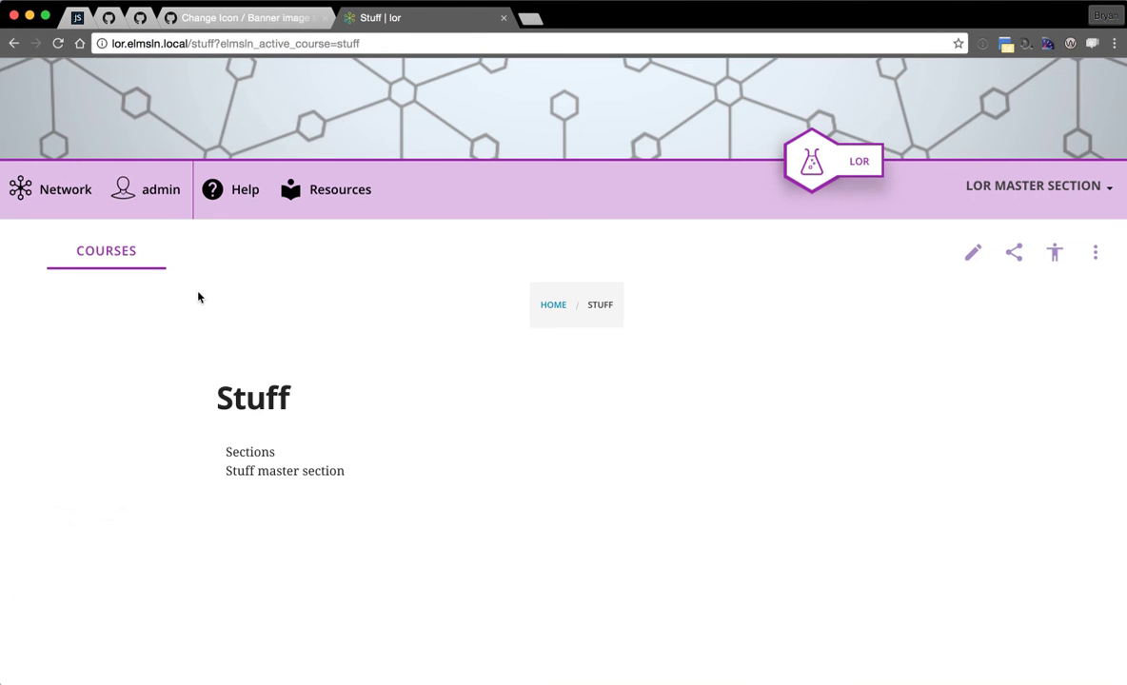
click(126, 253)
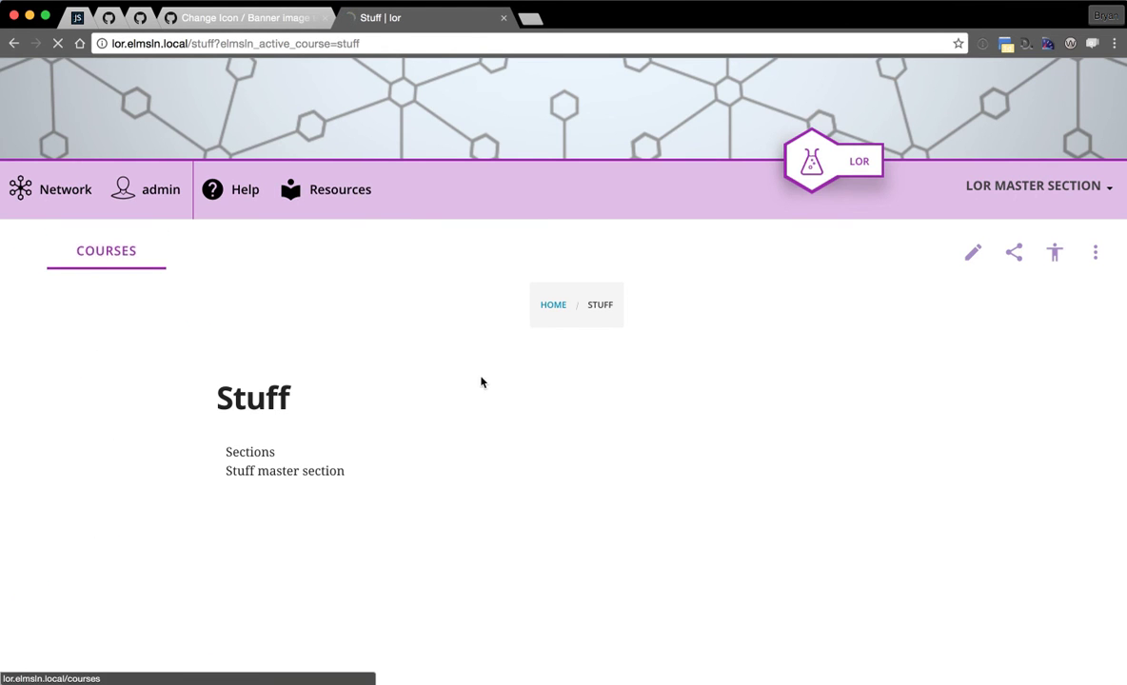
click(250, 506)
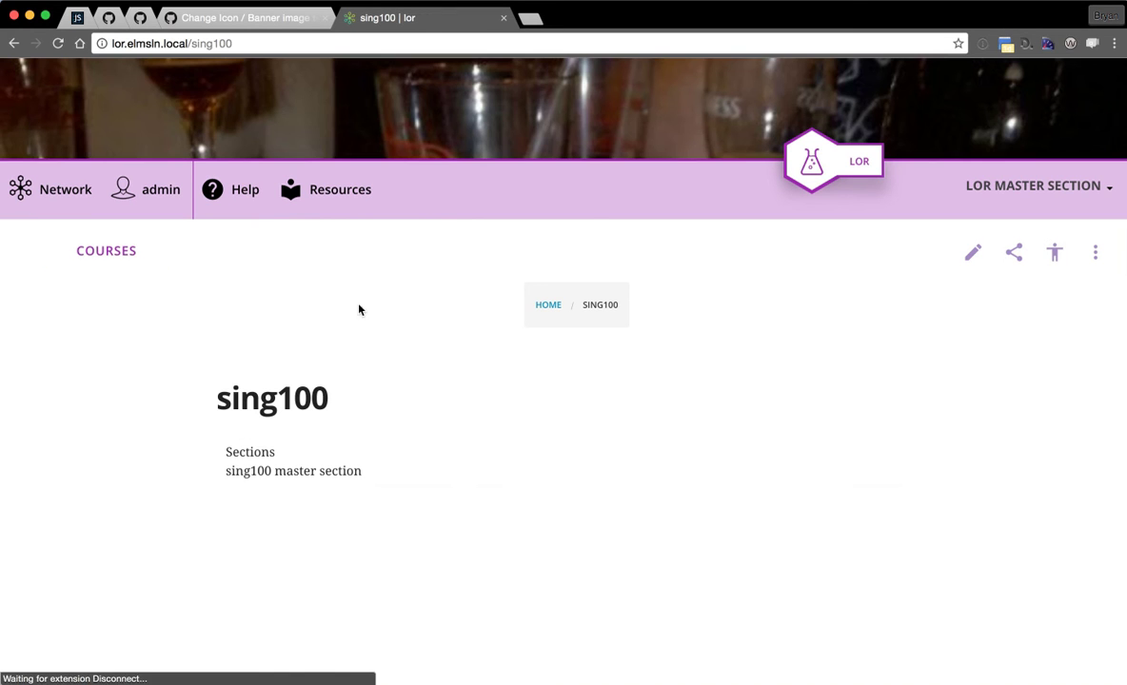
- Visit the Studio system and the Interactive Assets system of the sing100 course through the network list
click(55, 191)
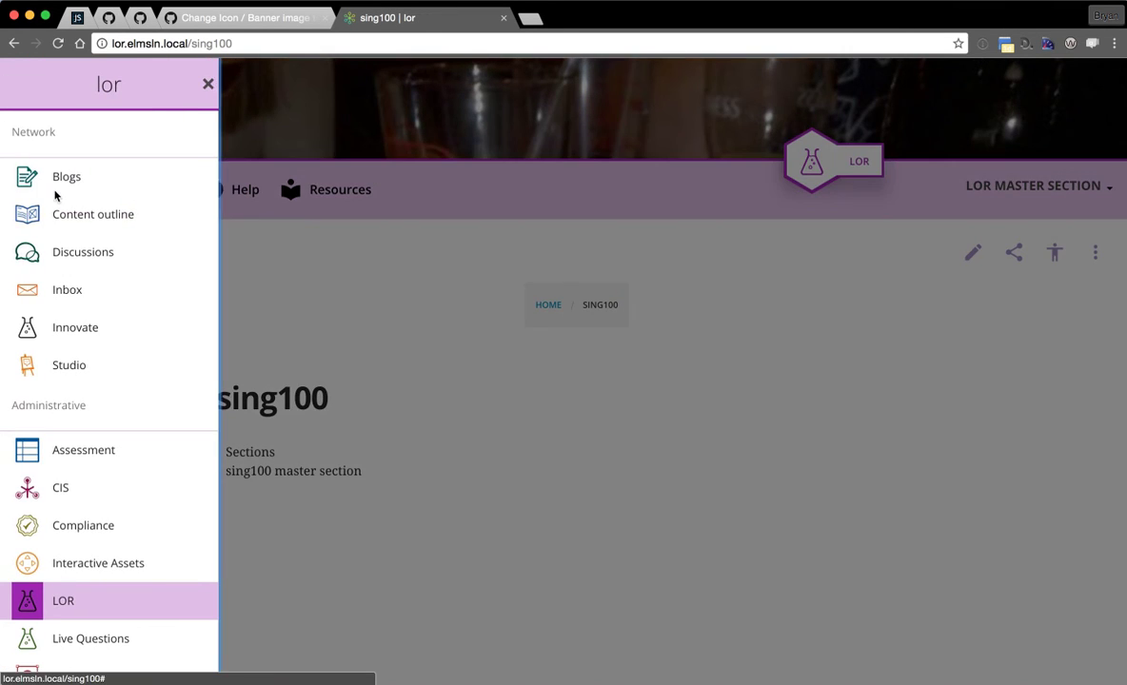
click(86, 367)
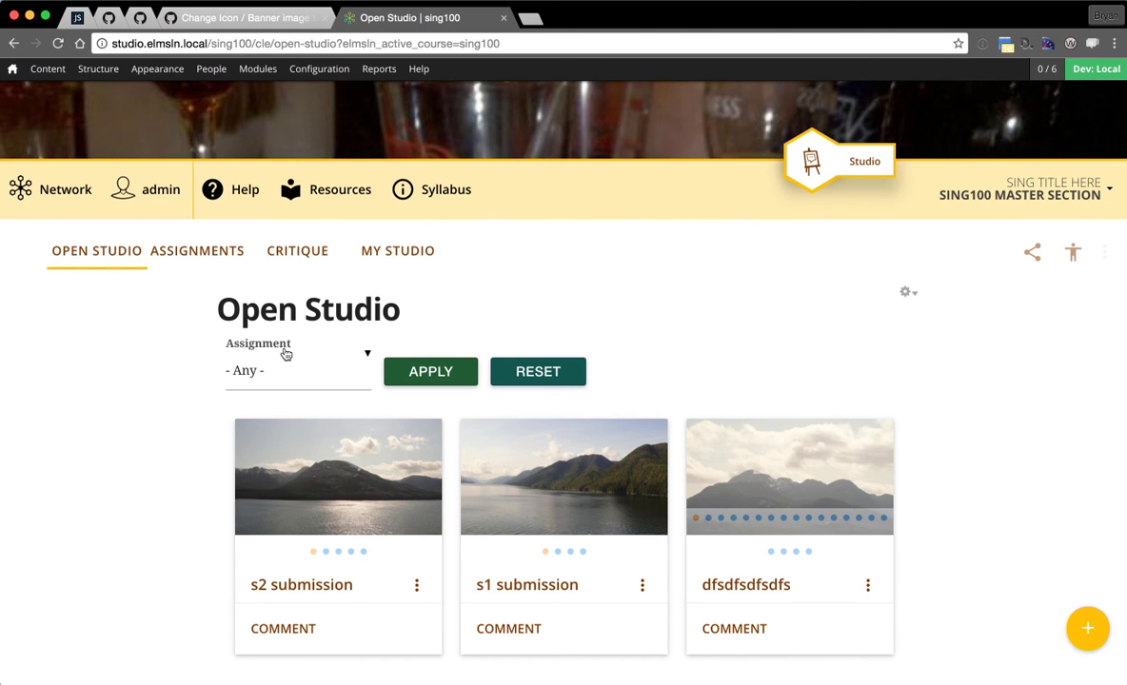
scroll(1084, 468, down, 1)
scroll(23, 365, up, 1)
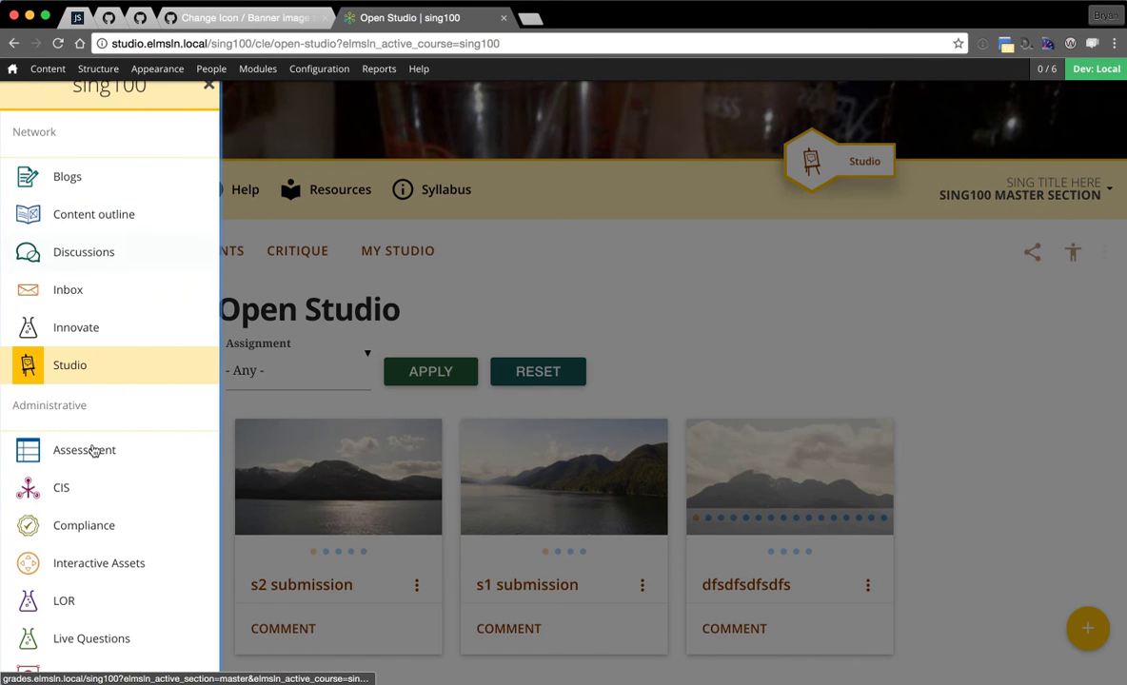
click(115, 571)
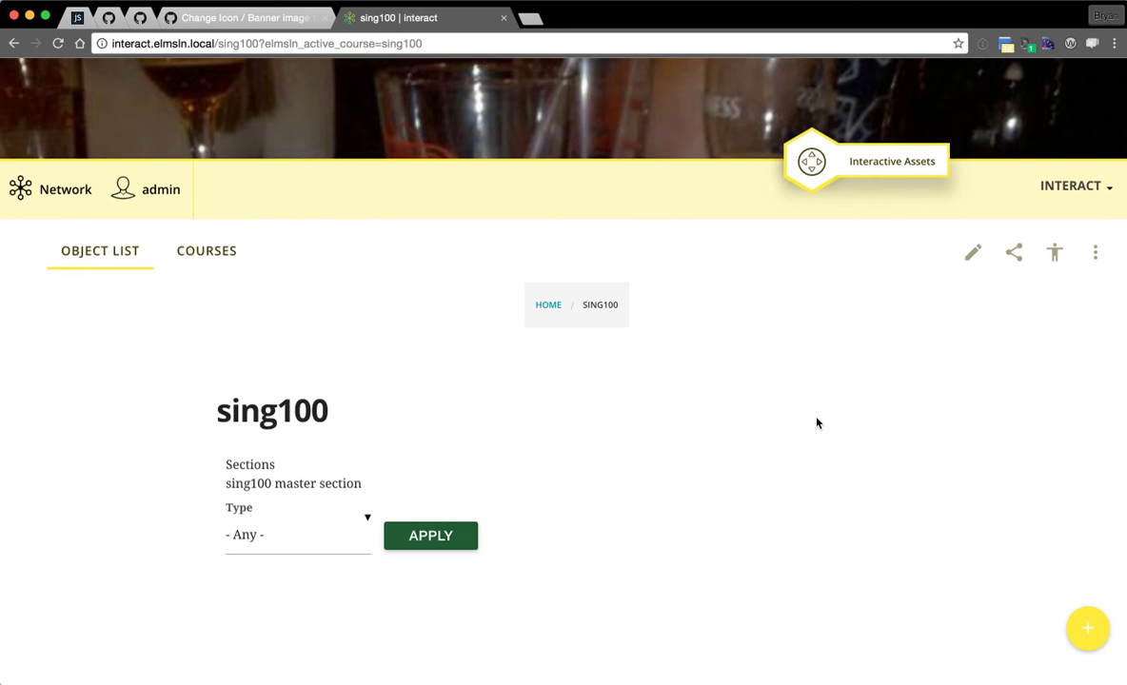
click(738, 1)
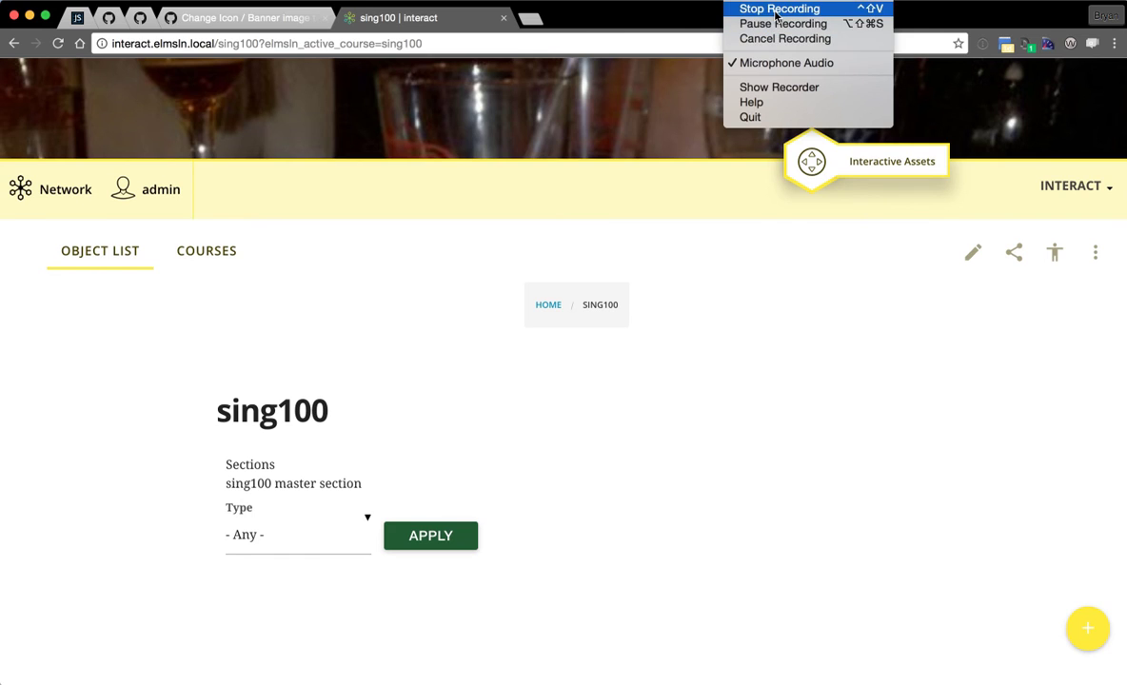